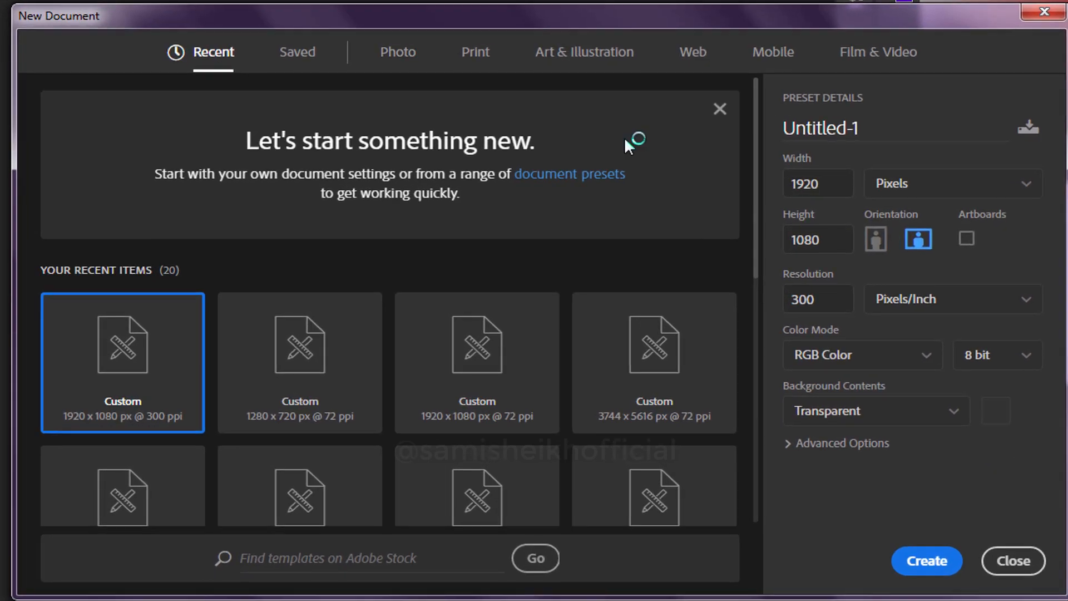
# Create a 1920 x 1080 px document at 300 pixels/inch in RGB Color with a transparent background.
pyautogui.press('Tab')
pyautogui.press('Tab')
pyautogui.click(788, 445)
pyautogui.scroll(-1, 996, 440)
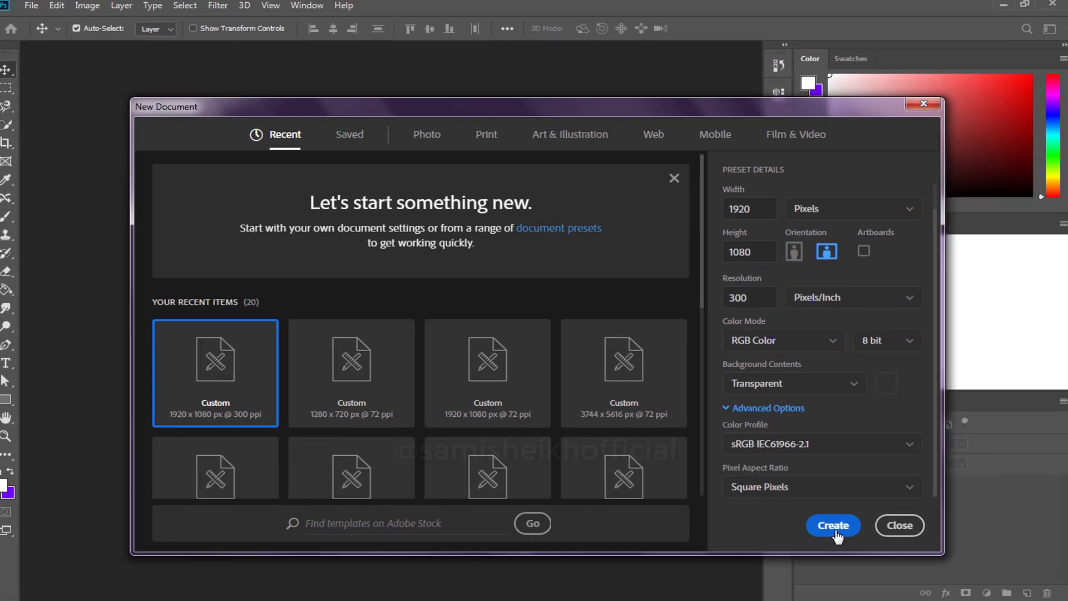
pyautogui.click(927, 561)
# Place the brick background image from the Text Effects folder and scale it to about 9.45% so it covers the canvas.
pyautogui.hotkey('alt', 'Tab')
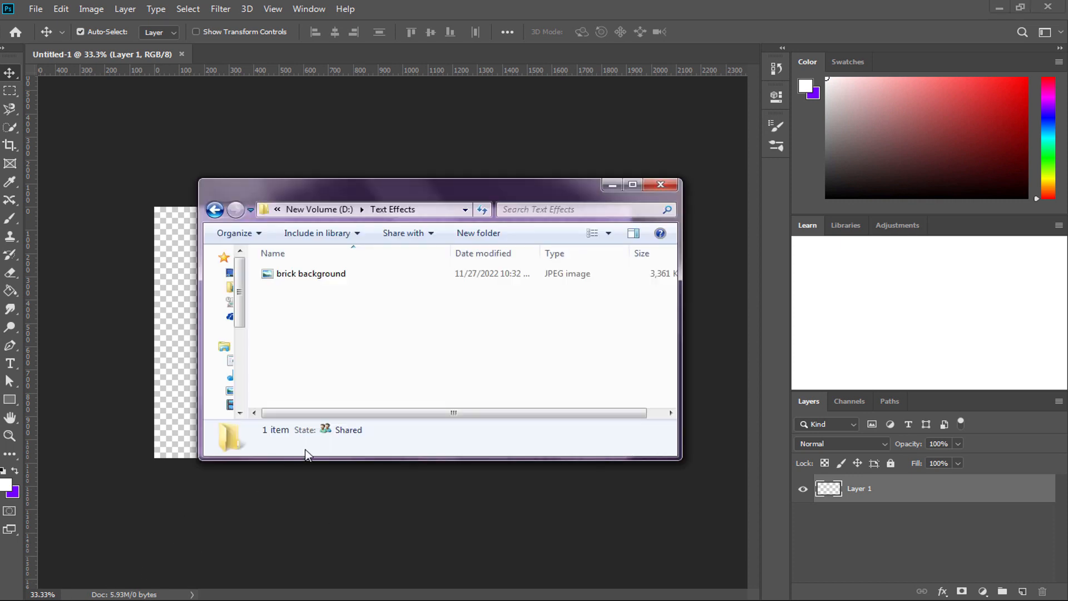
pyautogui.moveTo(384, 182); pyautogui.dragTo(722, 169)
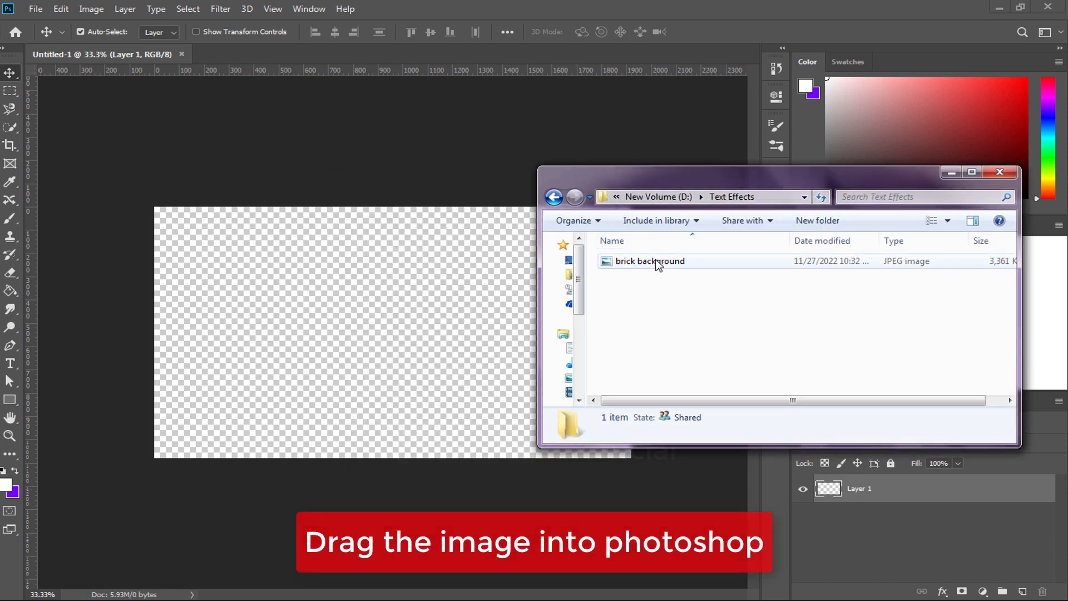
pyautogui.moveTo(655, 262); pyautogui.dragTo(377, 300)
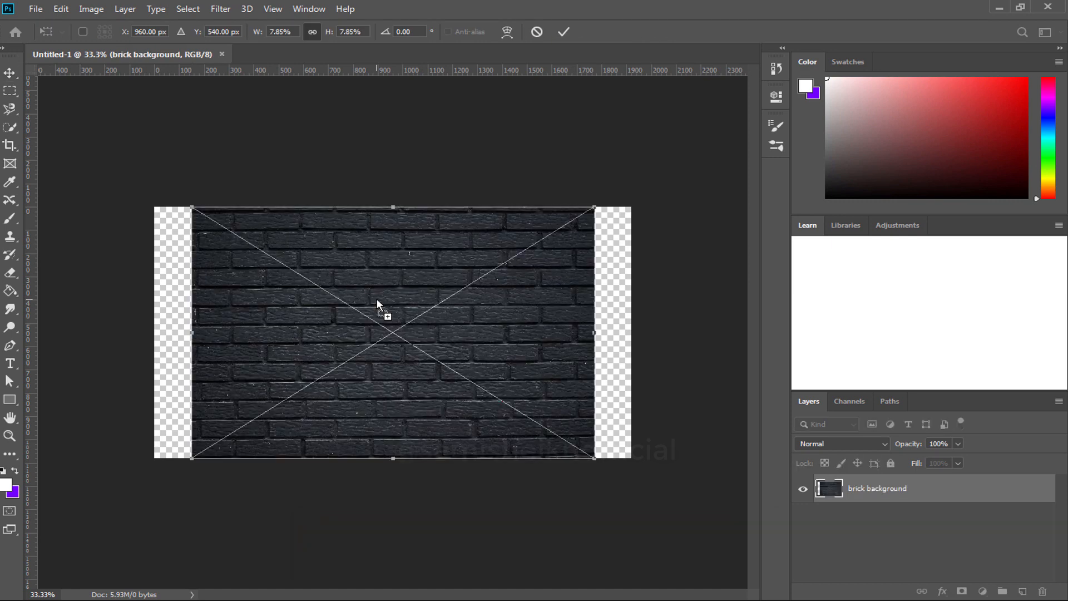
pyautogui.moveTo(192, 458); pyautogui.dragTo(153, 482)
pyautogui.moveTo(607, 202); pyautogui.dragTo(643, 183)
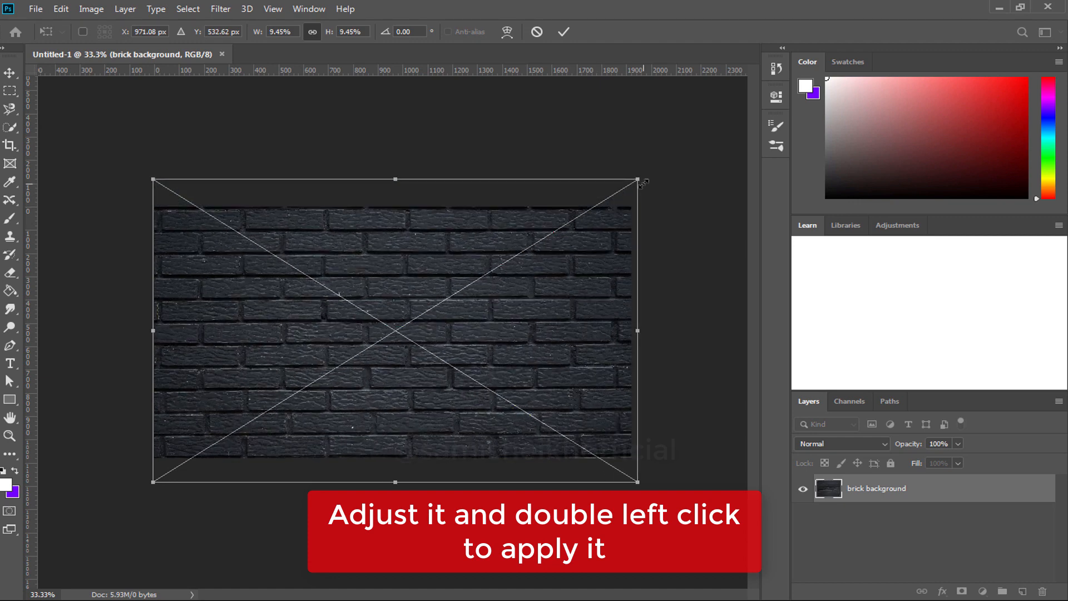
pyautogui.doubleClick(451, 331)
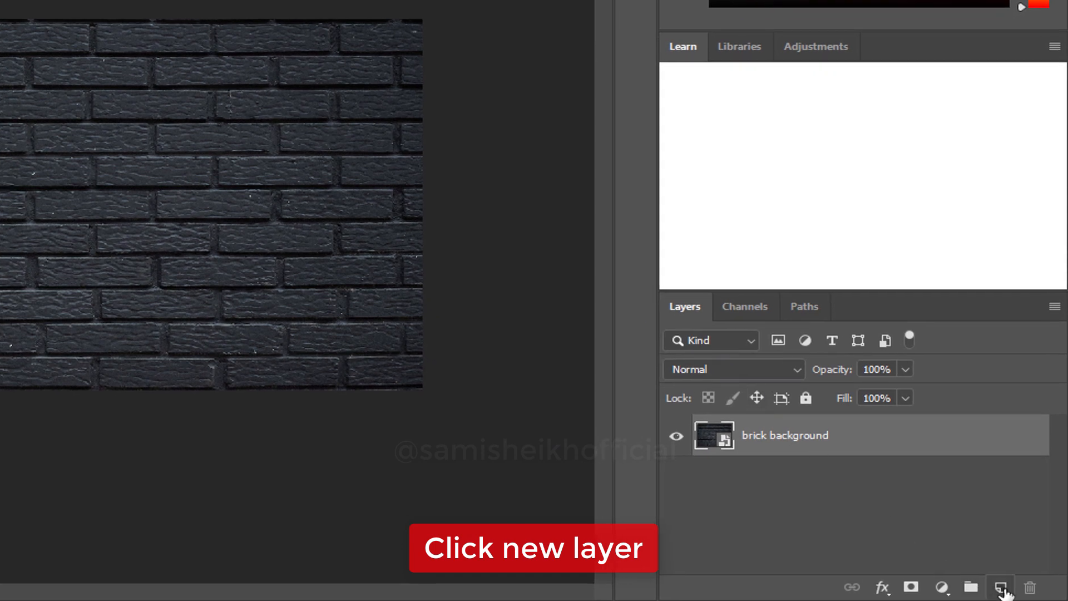
# Add a new layer above the brick background and fill it with black using the Paint Bucket.
pyautogui.click(1001, 587)
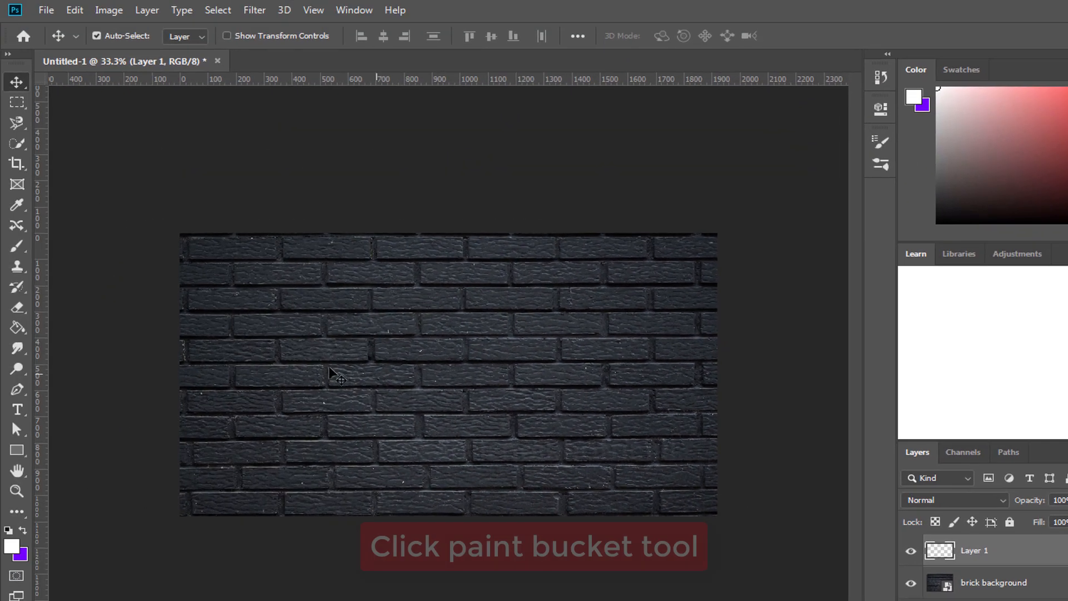
pyautogui.click(17, 328)
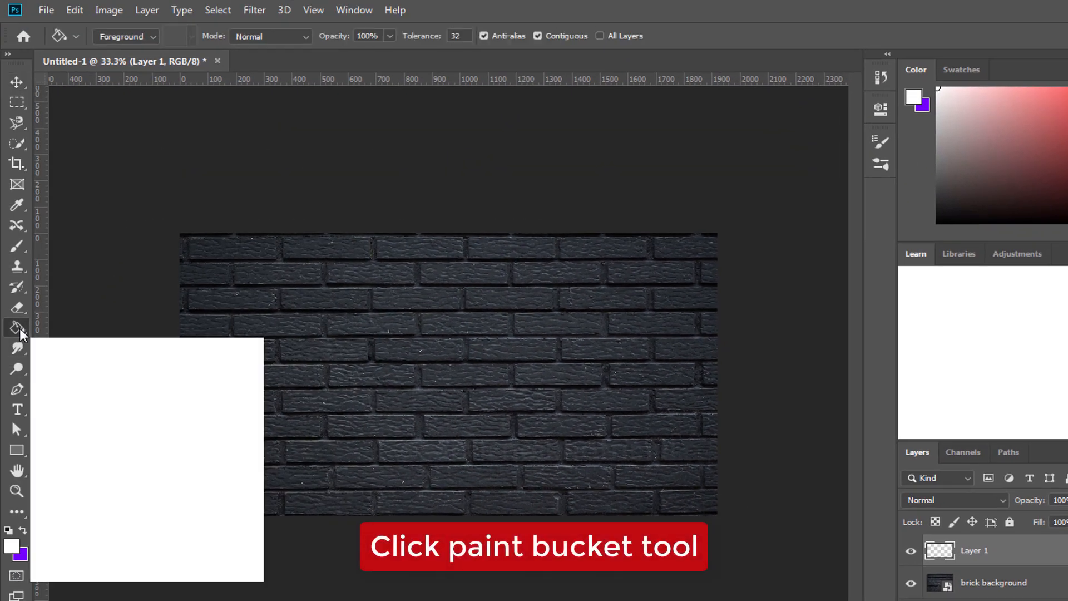
pyautogui.click(8, 532)
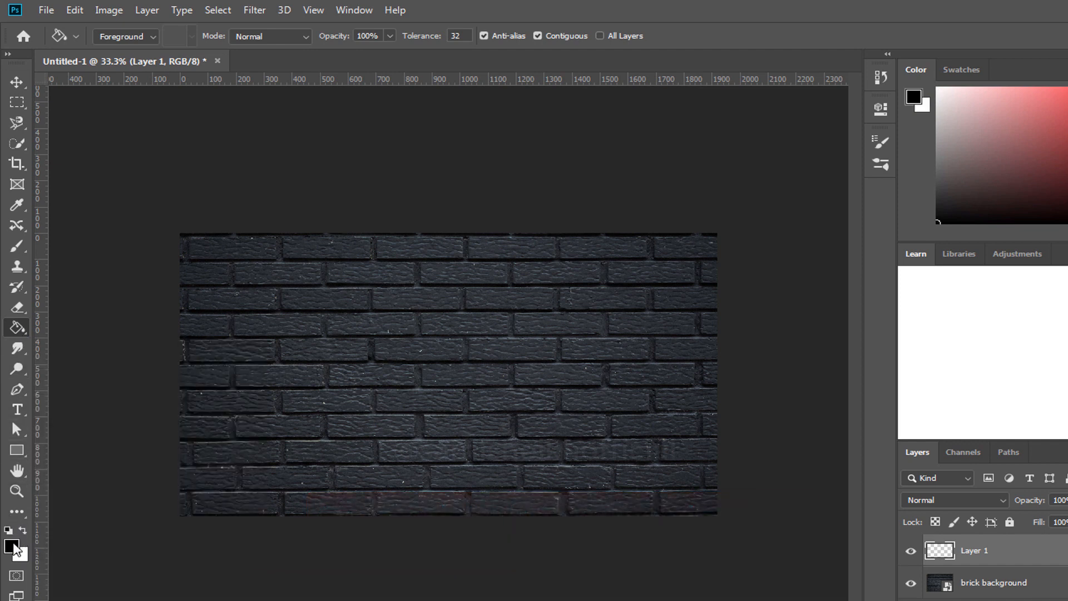
pyautogui.click(332, 378)
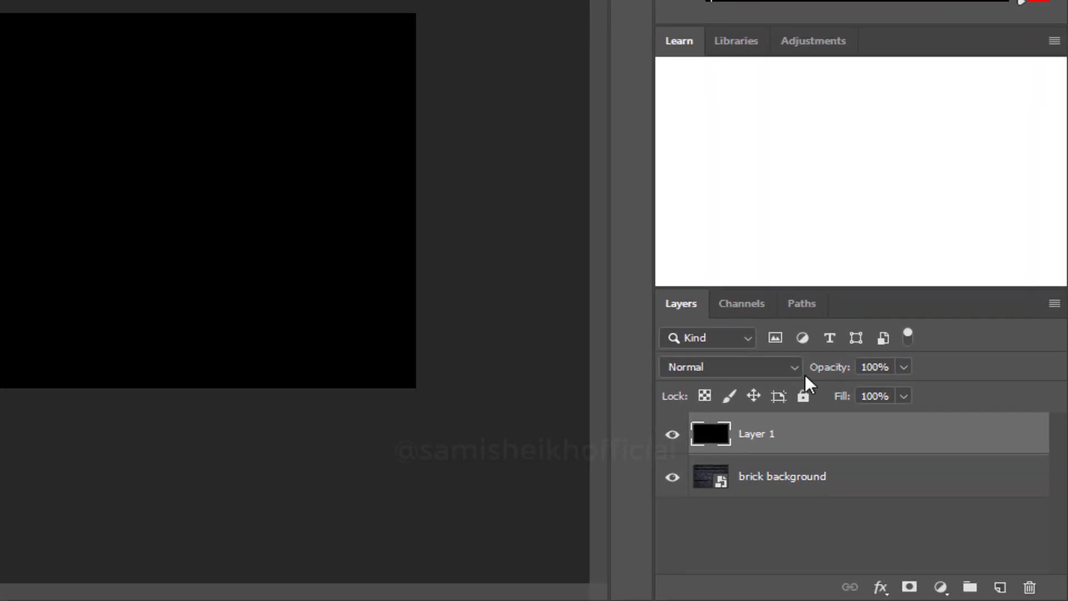
# Set the black layer's blend mode to Soft Light and lower its opacity to 52%.
pyautogui.click(795, 366)
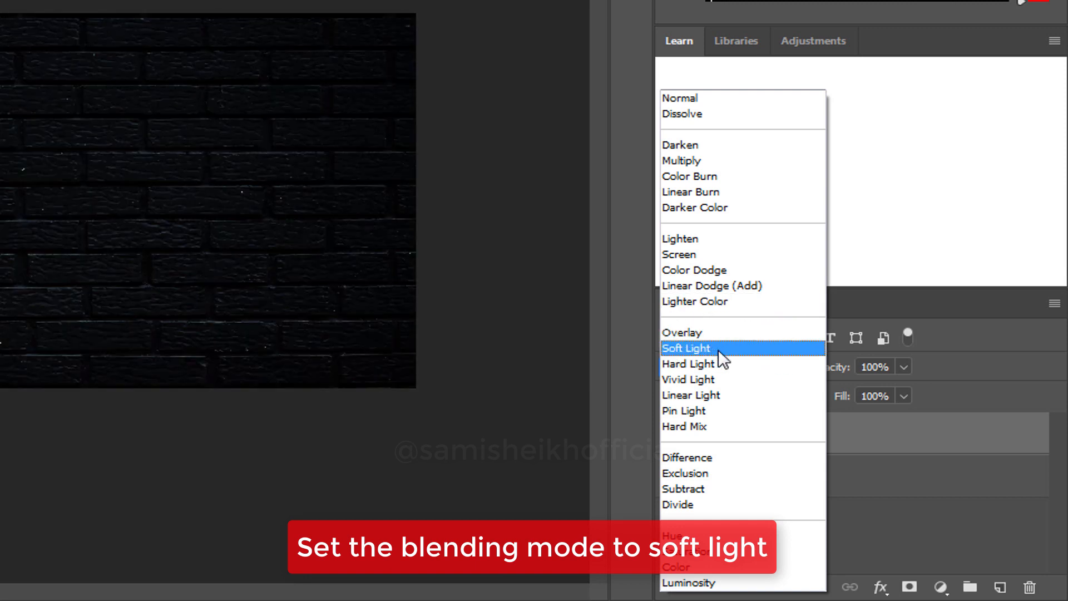
pyautogui.click(719, 349)
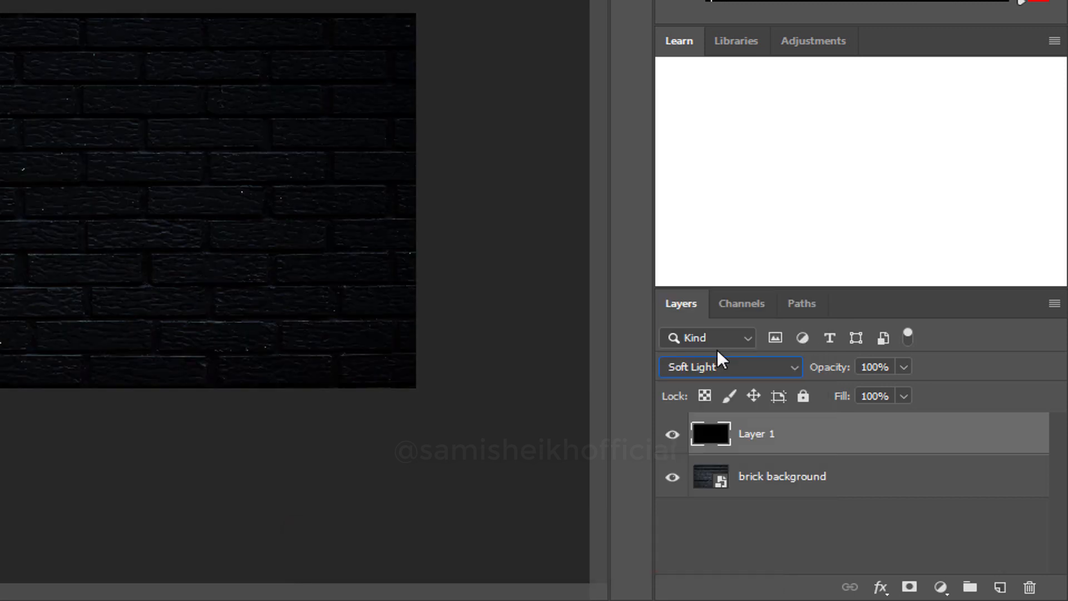
pyautogui.click(905, 367)
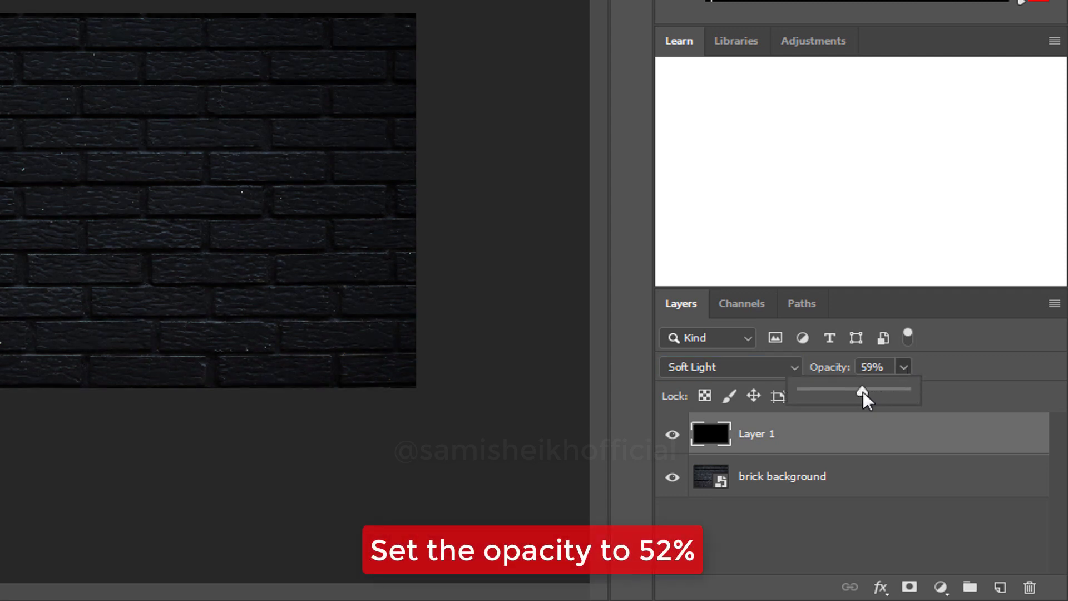
pyautogui.click(949, 369)
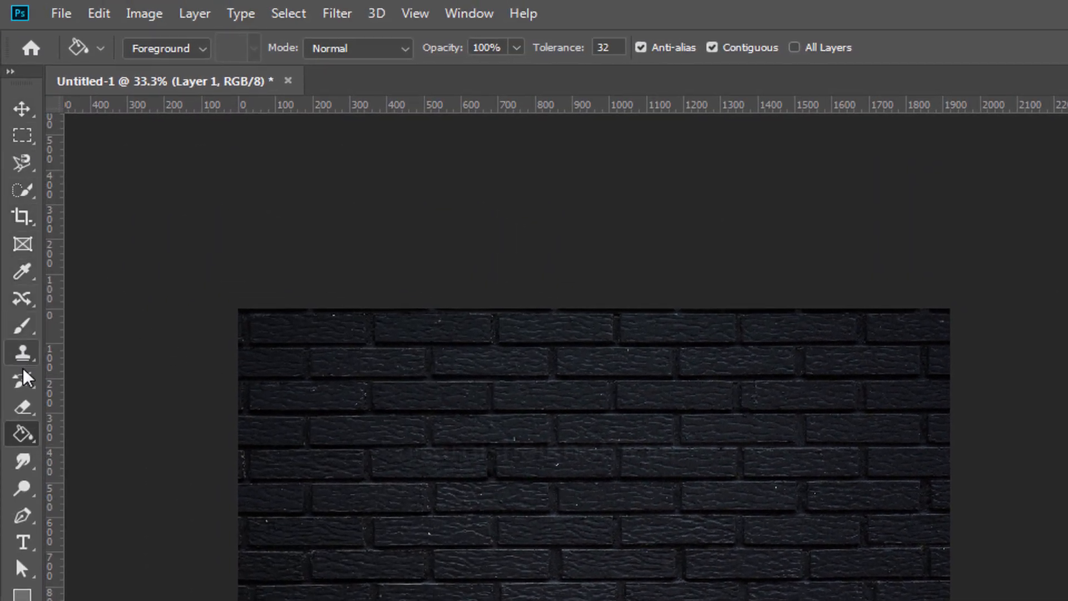
# Add the white 100 pt text "NEON" in the NEON CLUB MUSIC font over the wall and shrink its text box around the word.
pyautogui.click(28, 543)
pyautogui.press('x')
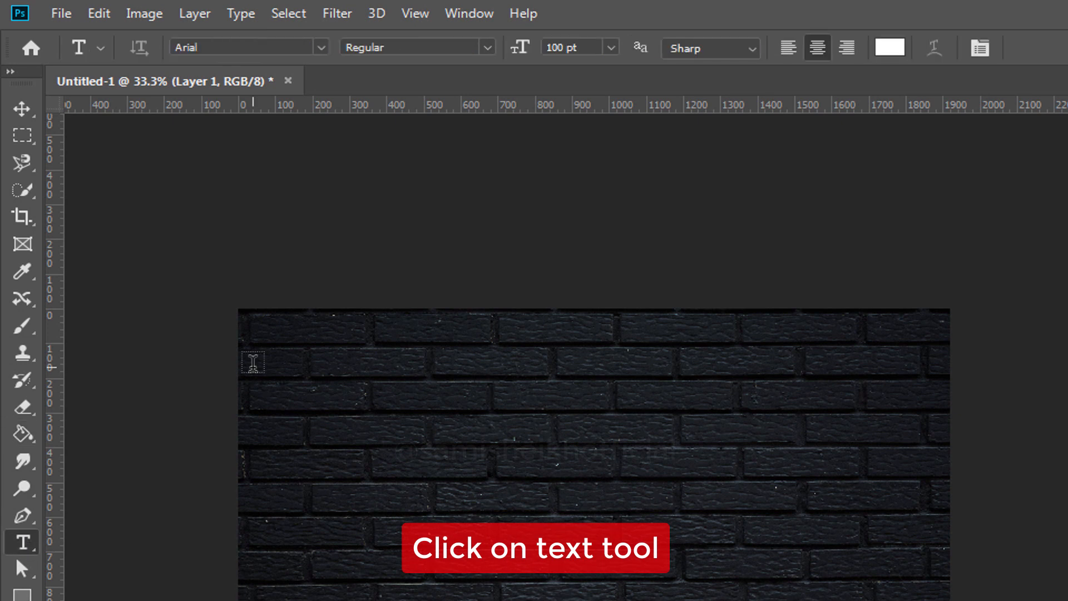
pyautogui.click(321, 47)
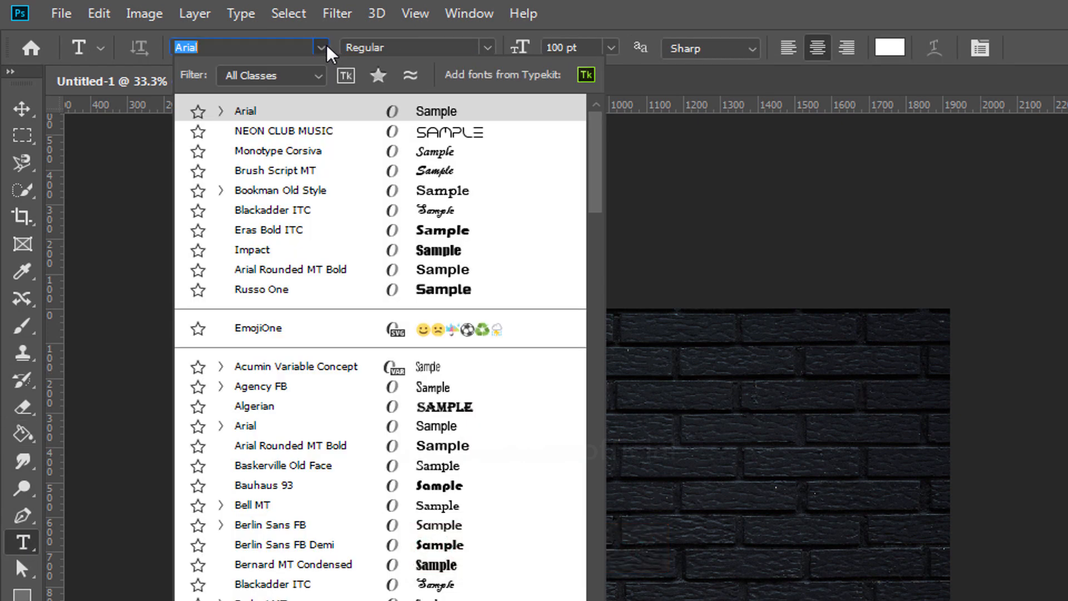
pyautogui.click(339, 136)
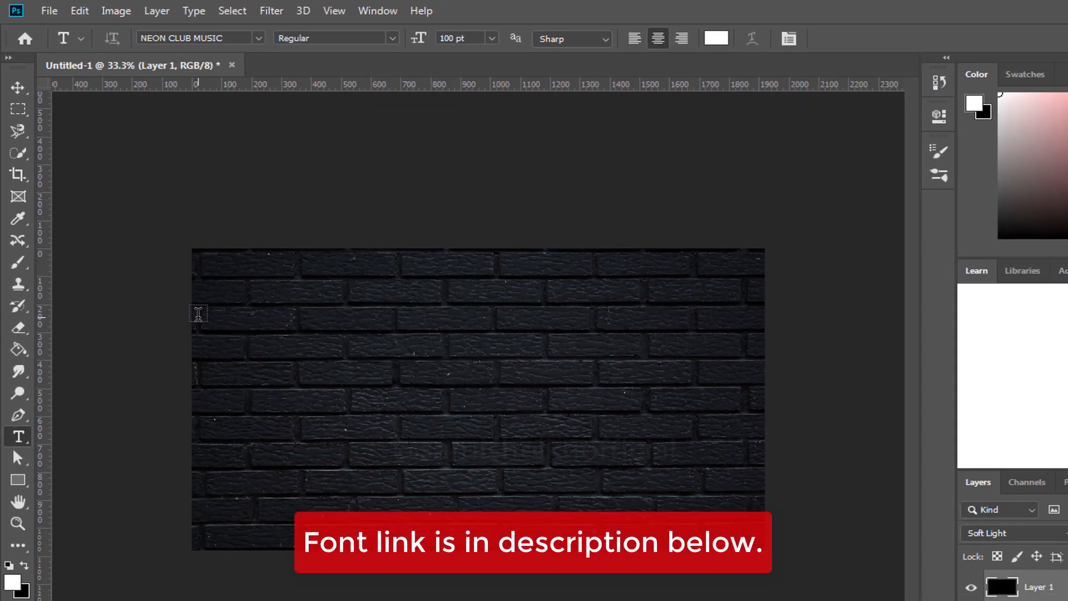
pyautogui.moveTo(201, 315); pyautogui.dragTo(756, 471)
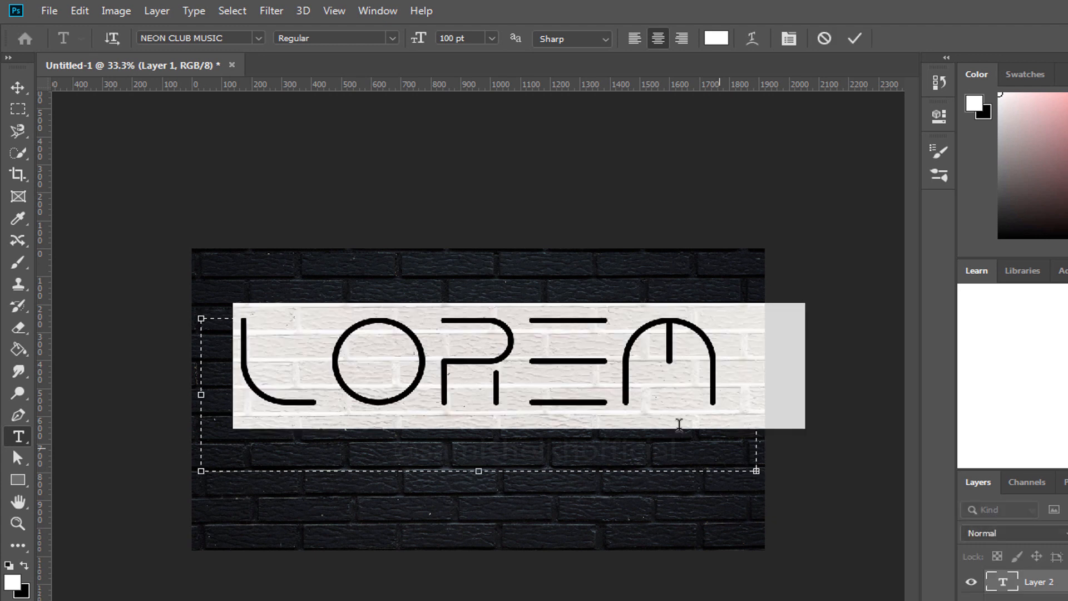
pyautogui.write('NEON')
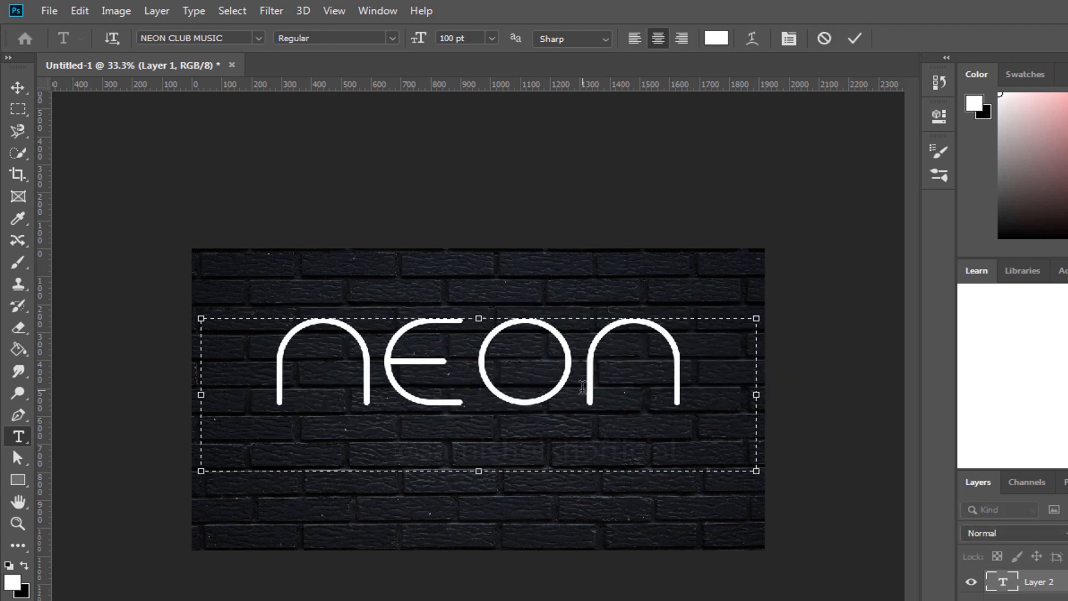
pyautogui.moveTo(755, 467); pyautogui.dragTo(627, 422)
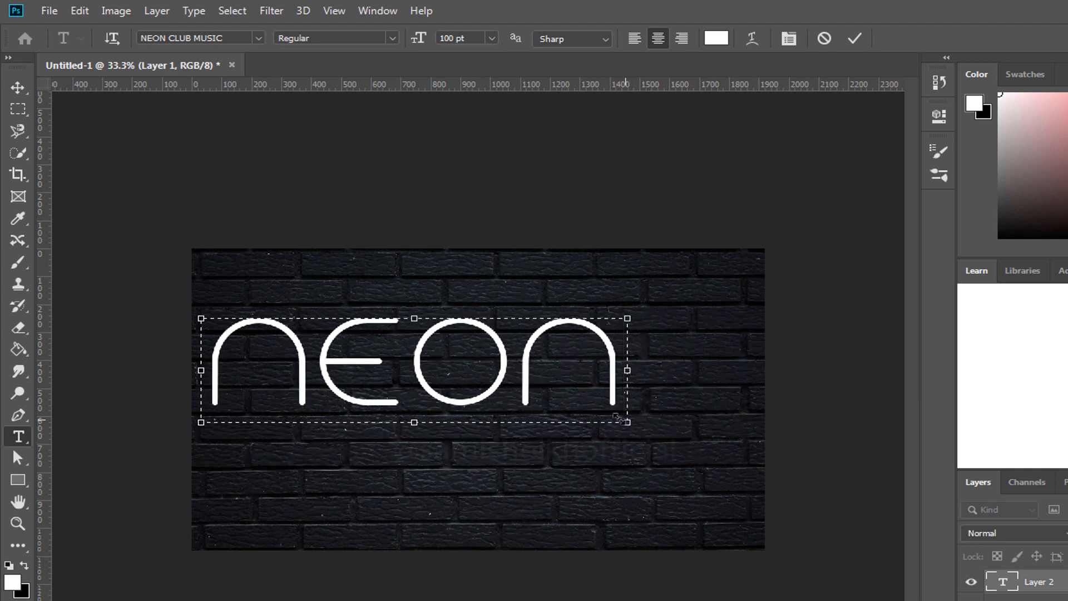
# Center the NEON text horizontally and vertically on the whole canvas, and clear the selection.
pyautogui.click(17, 93)
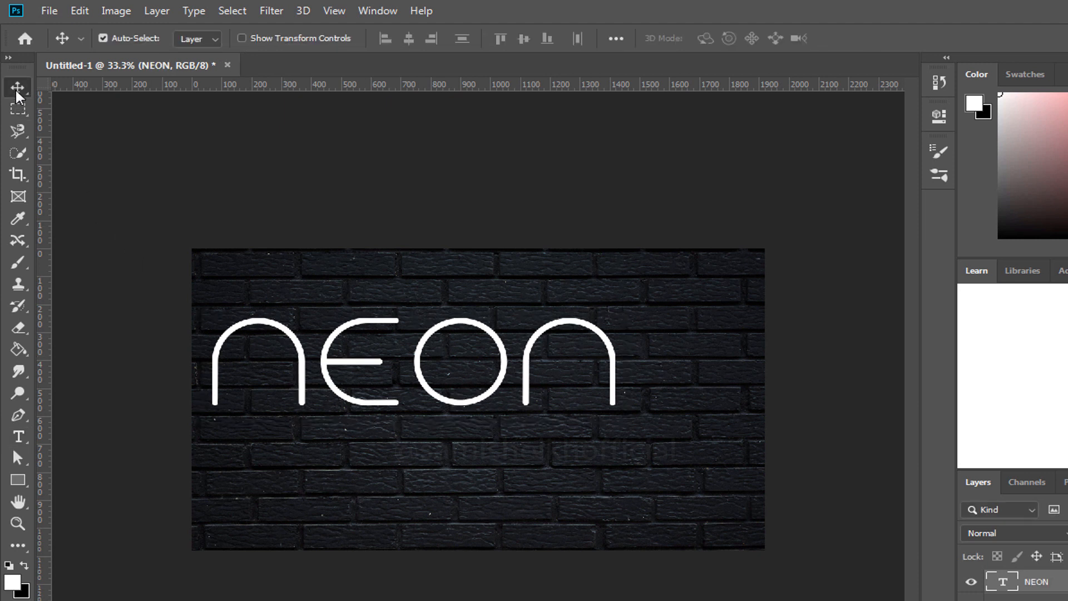
pyautogui.hotkey('ctrl', 'a')
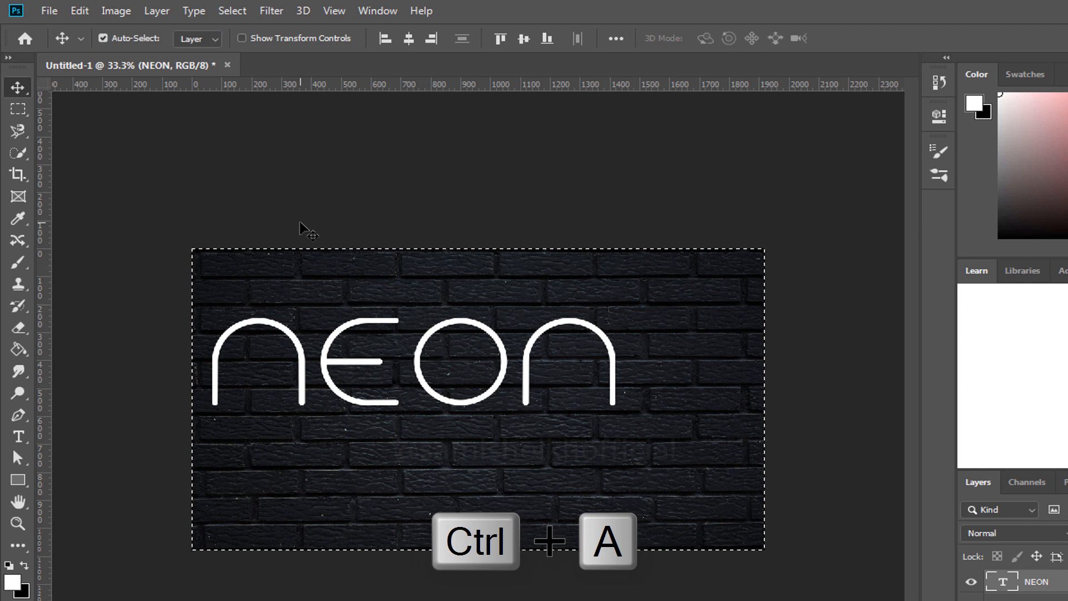
pyautogui.click(409, 39)
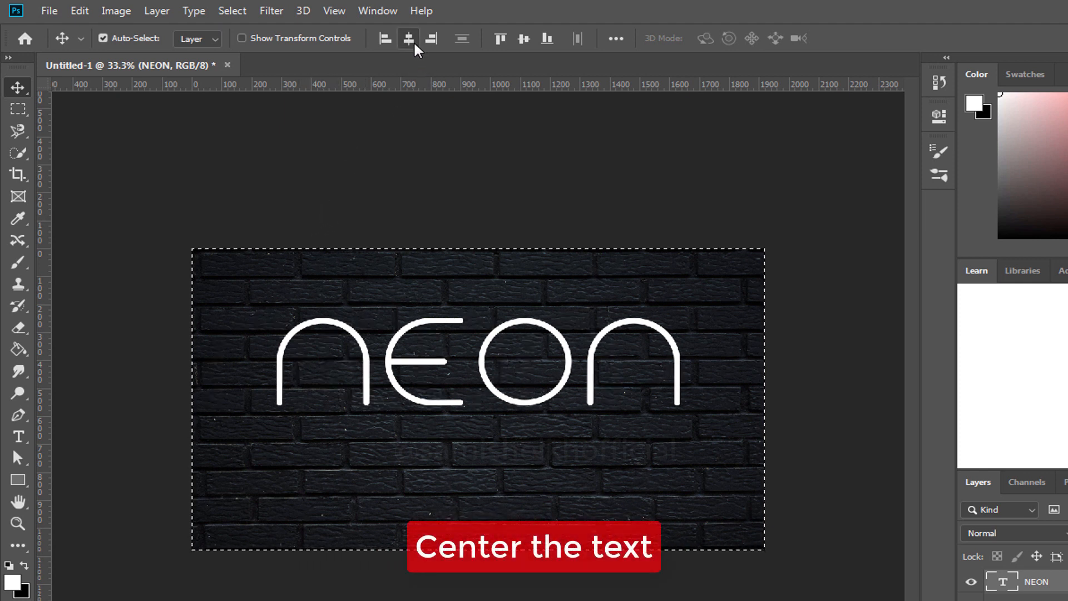
pyautogui.click(524, 44)
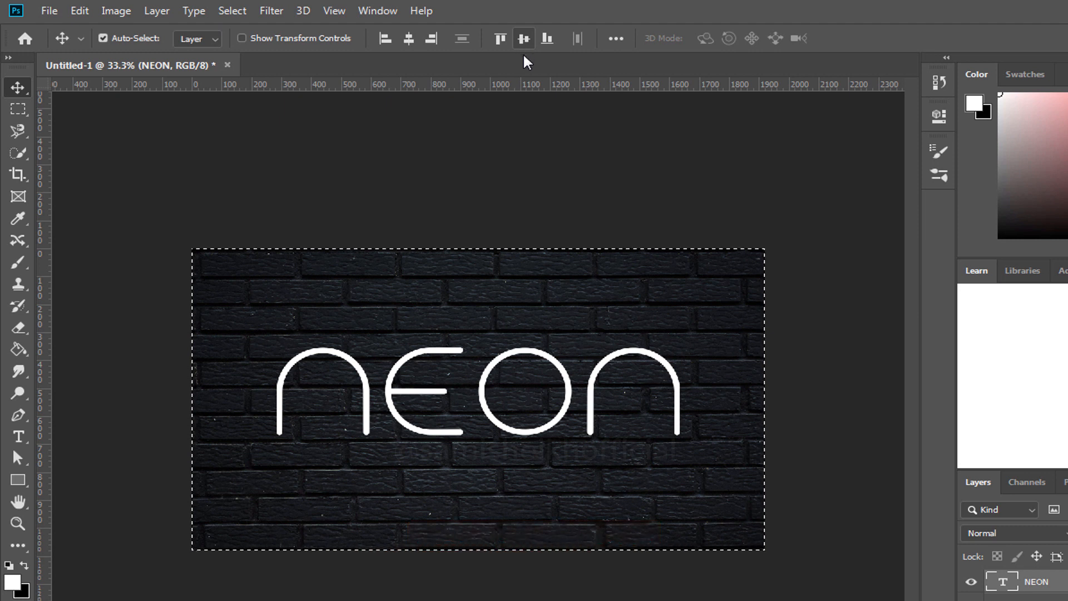
pyautogui.hotkey('ctrl', 'd')
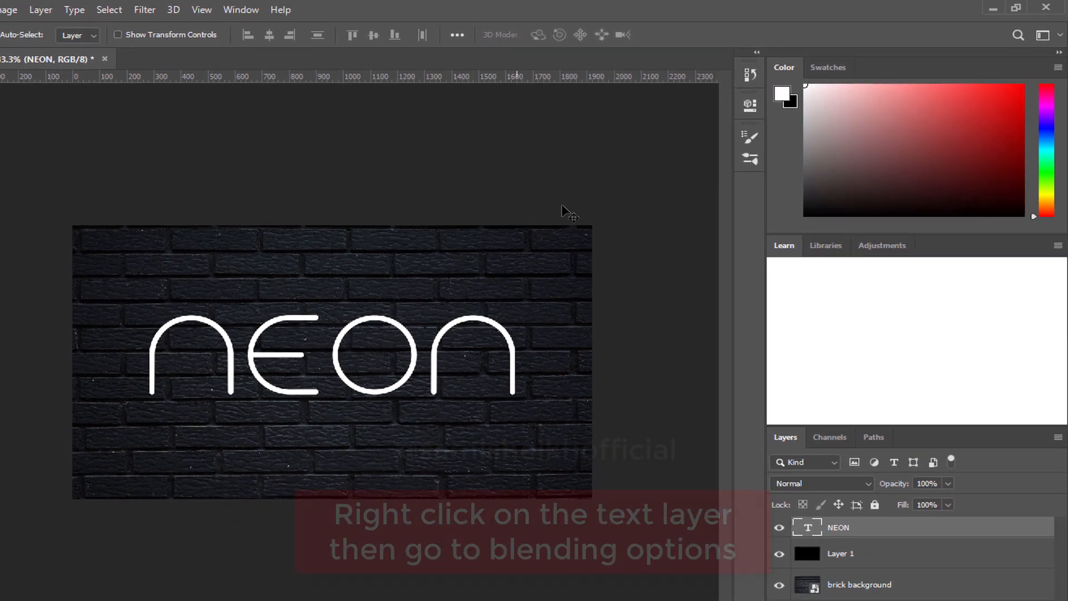
# Open the NEON text layer's blending options and enable Inner Glow with the Hard Light blend mode.
pyautogui.rightClick(898, 530)
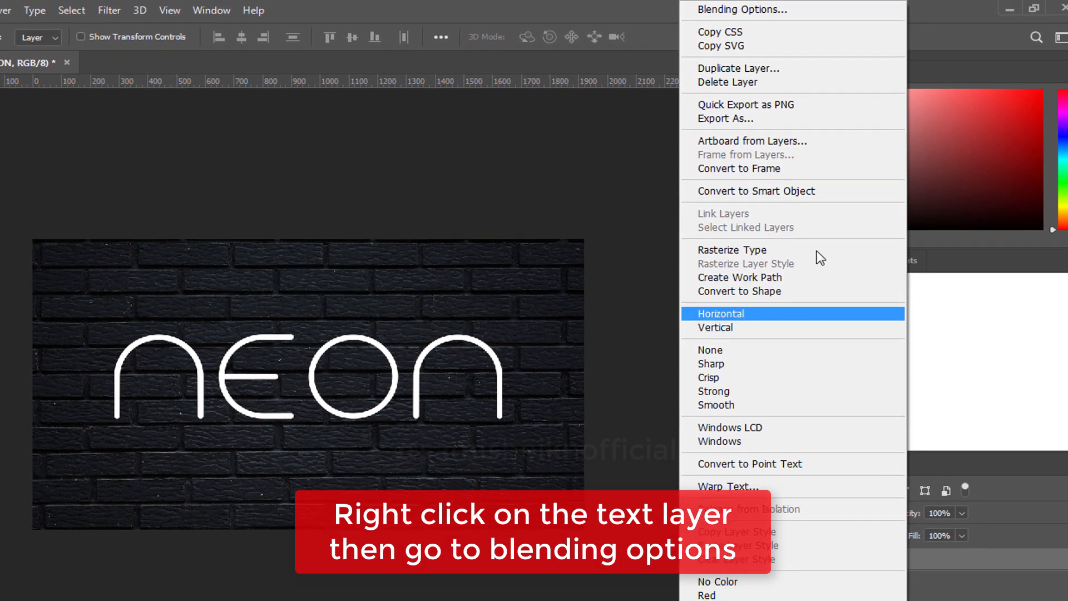
pyautogui.click(815, 9)
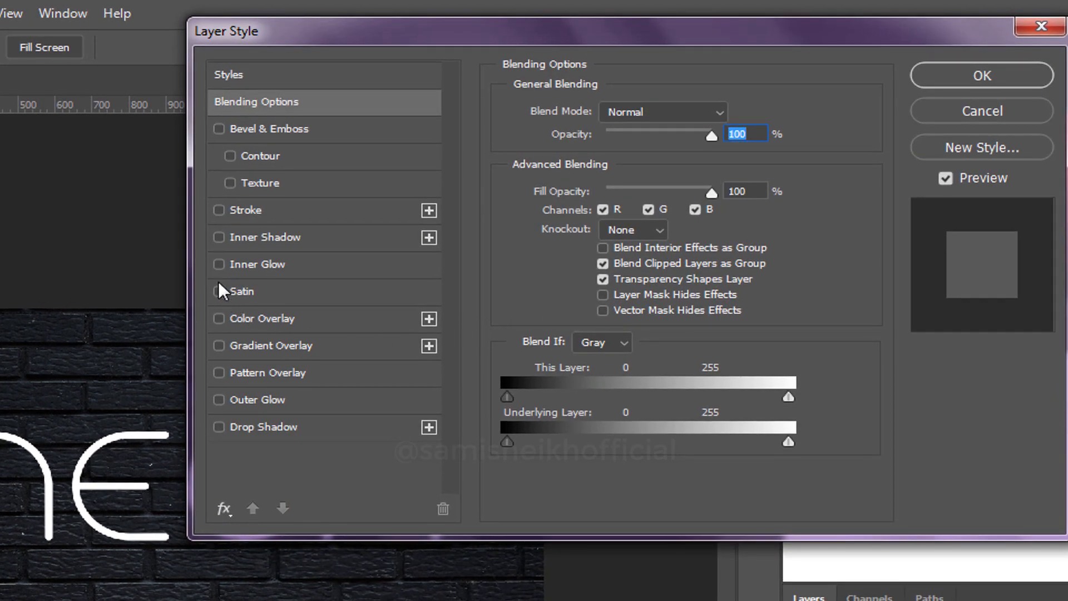
pyautogui.click(218, 265)
pyautogui.click(319, 263)
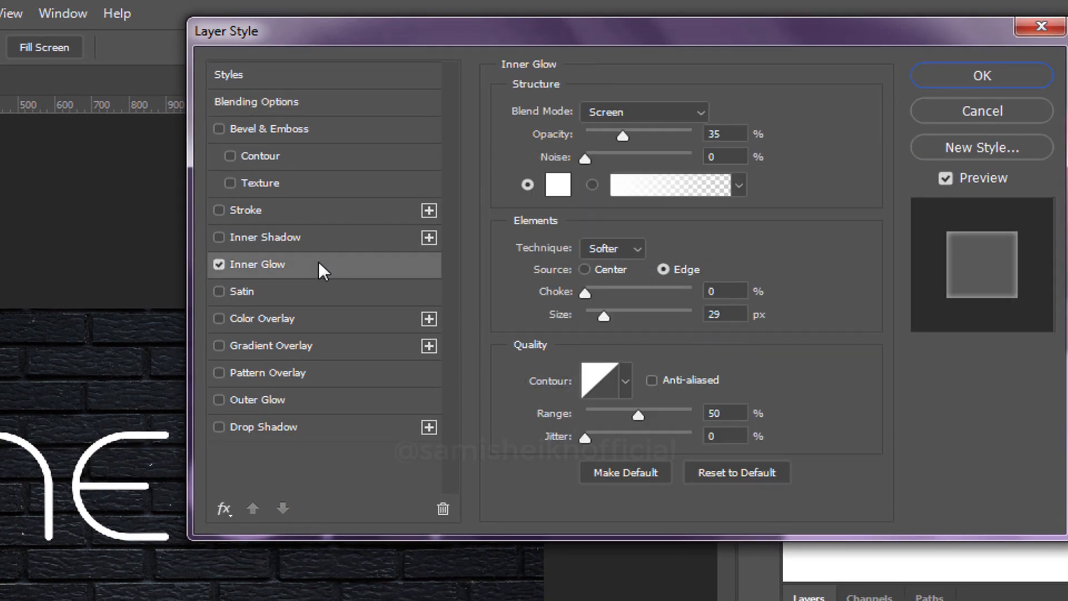
pyautogui.click(700, 112)
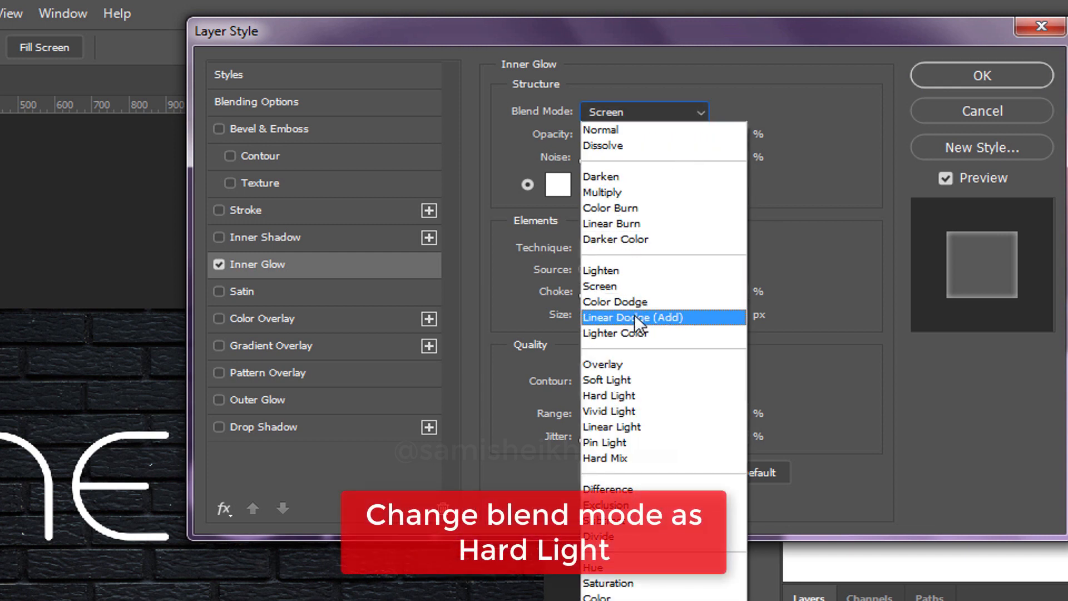
pyautogui.click(631, 395)
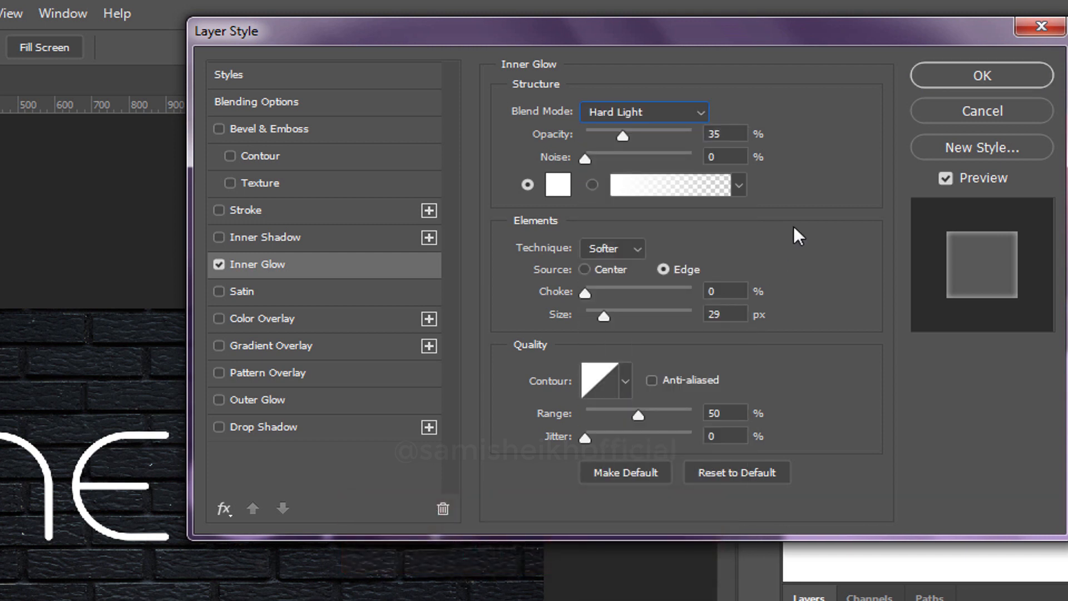
# Set the inner glow's opacity to 40% and its size to 12 px.
pyautogui.moveTo(622, 135); pyautogui.dragTo(629, 135)
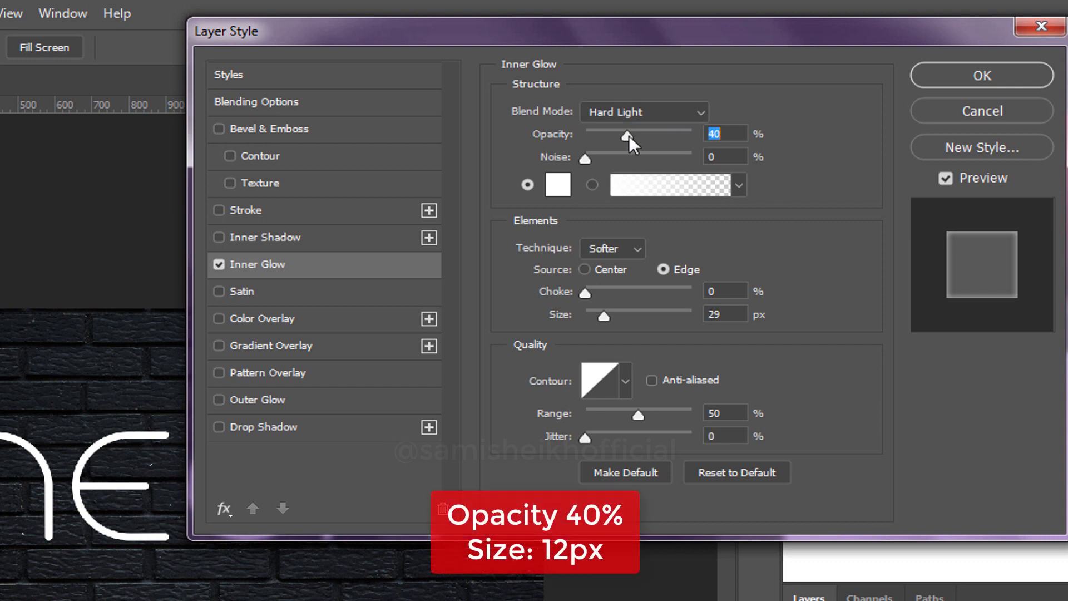
pyautogui.moveTo(603, 316); pyautogui.dragTo(598, 316)
pyautogui.write('12')
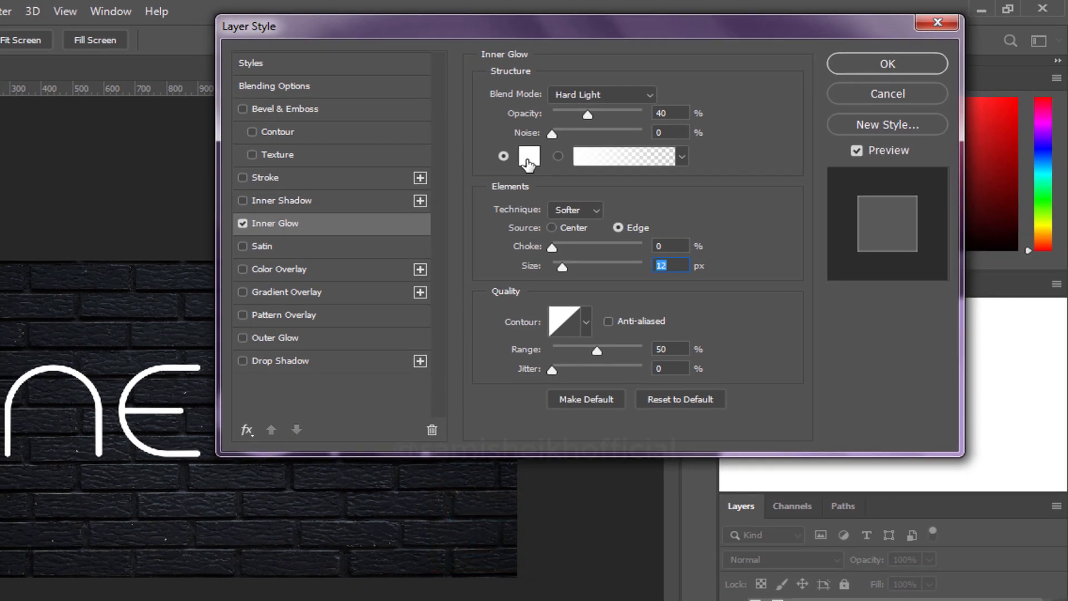
# Change the inner glow color to hex 7200FF.
pyautogui.click(558, 184)
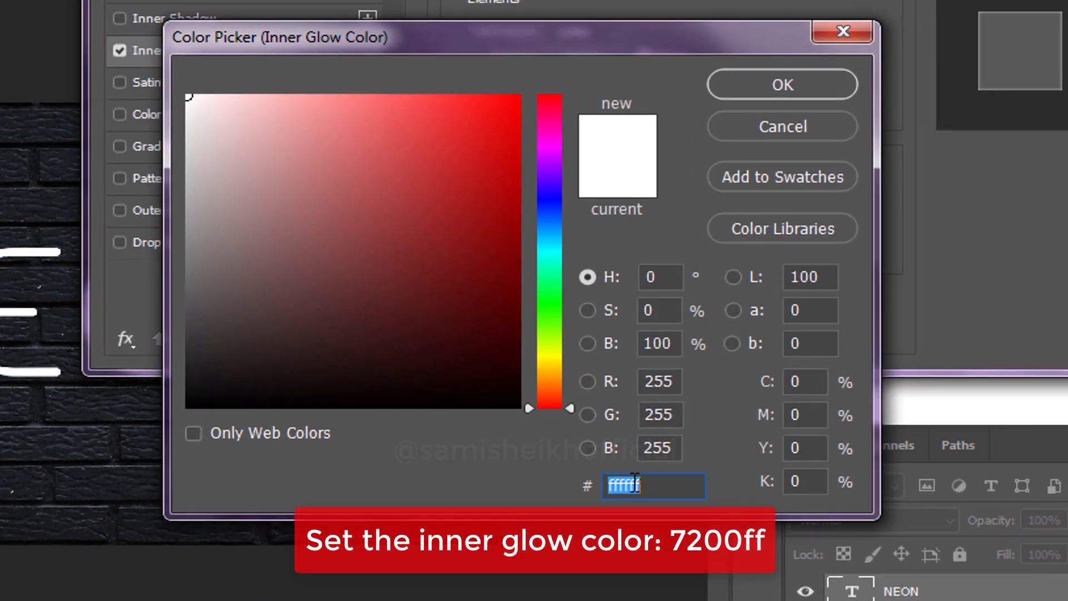
pyautogui.click(649, 489)
pyautogui.moveTo(661, 489); pyautogui.dragTo(607, 489)
pyautogui.write('7200')
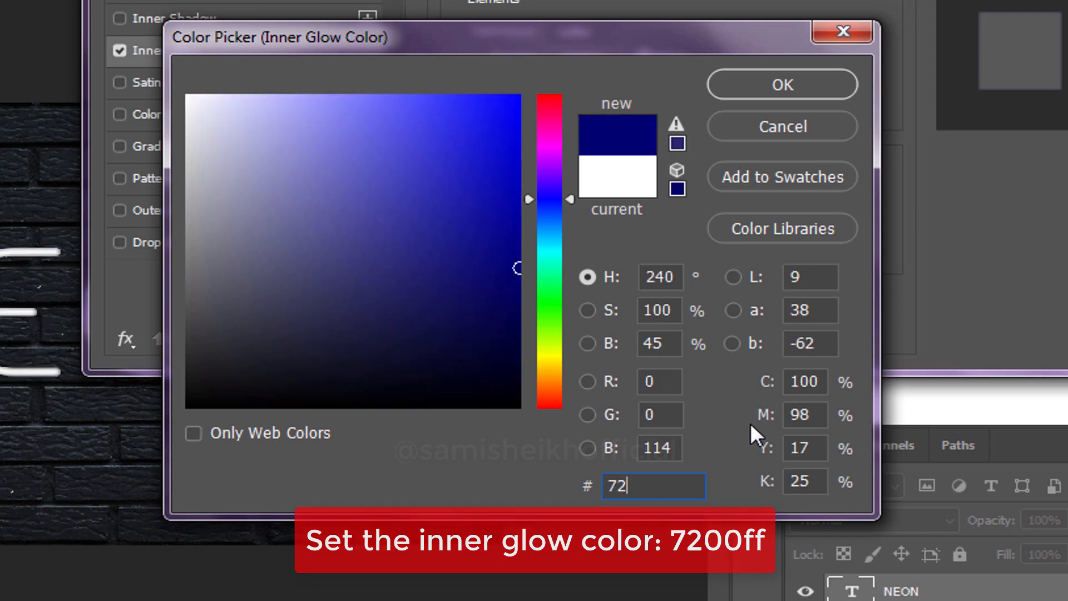
pyautogui.write('FF')
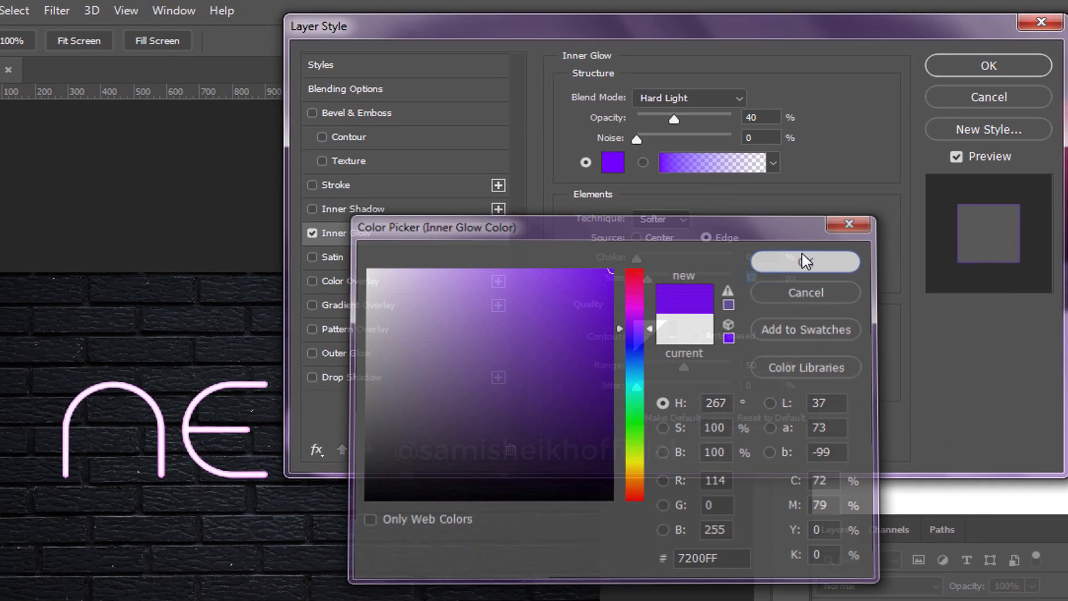
# Confirm the inner glow color, and enable Outer Glow on the NEON layer with the Linear Dodge (Add) blend mode.
pyautogui.click(783, 85)
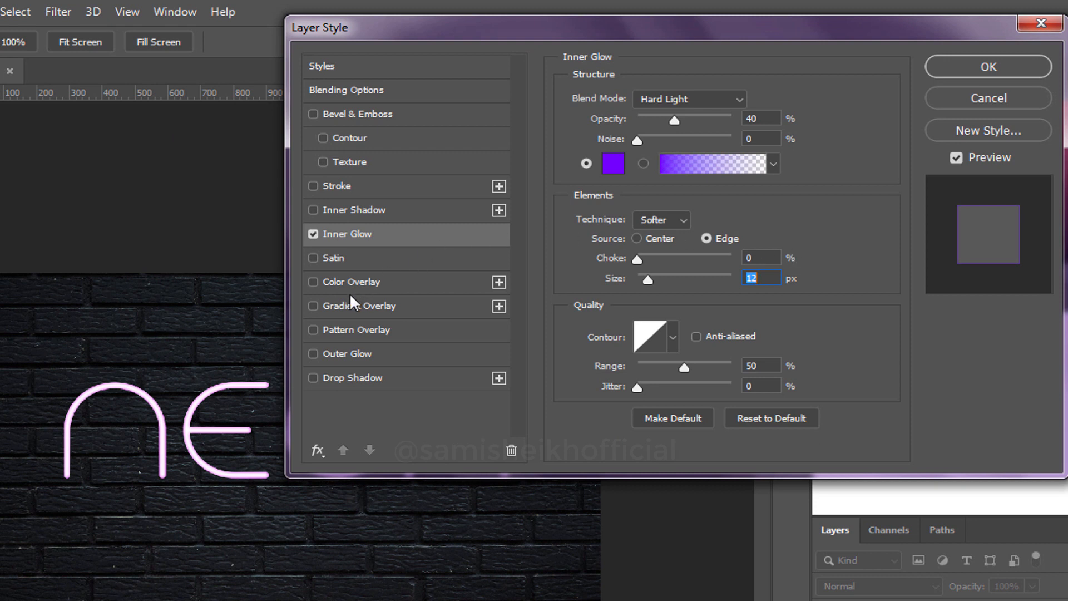
pyautogui.click(315, 354)
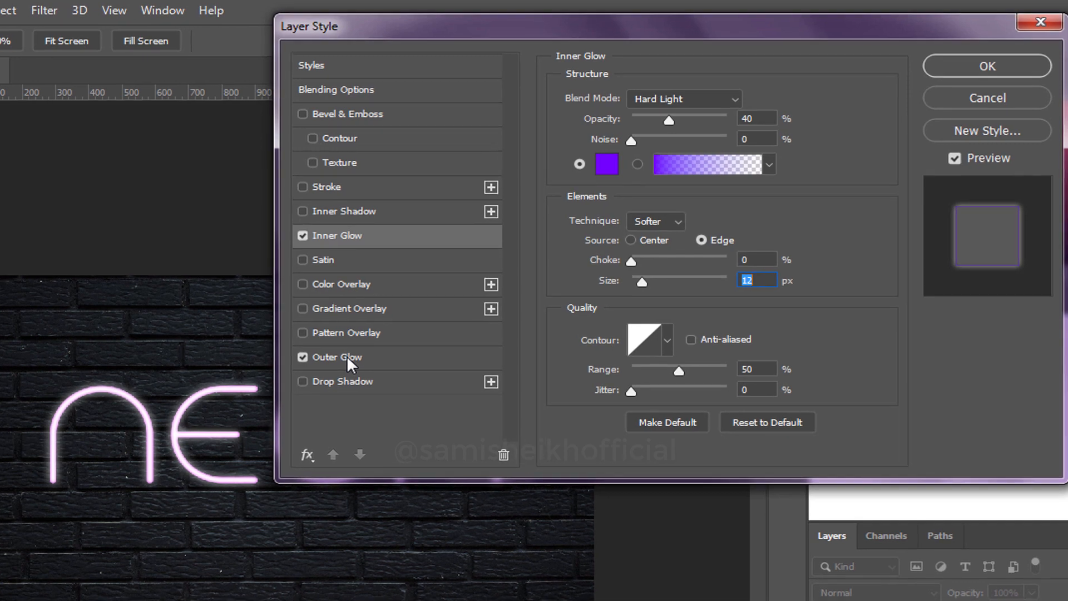
pyautogui.click(367, 354)
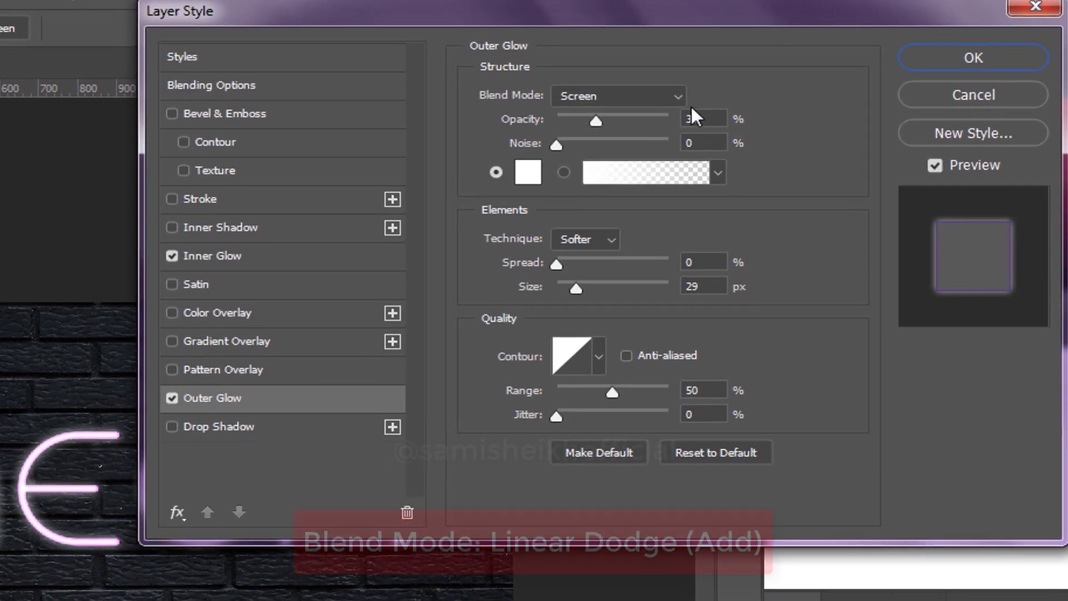
pyautogui.click(692, 94)
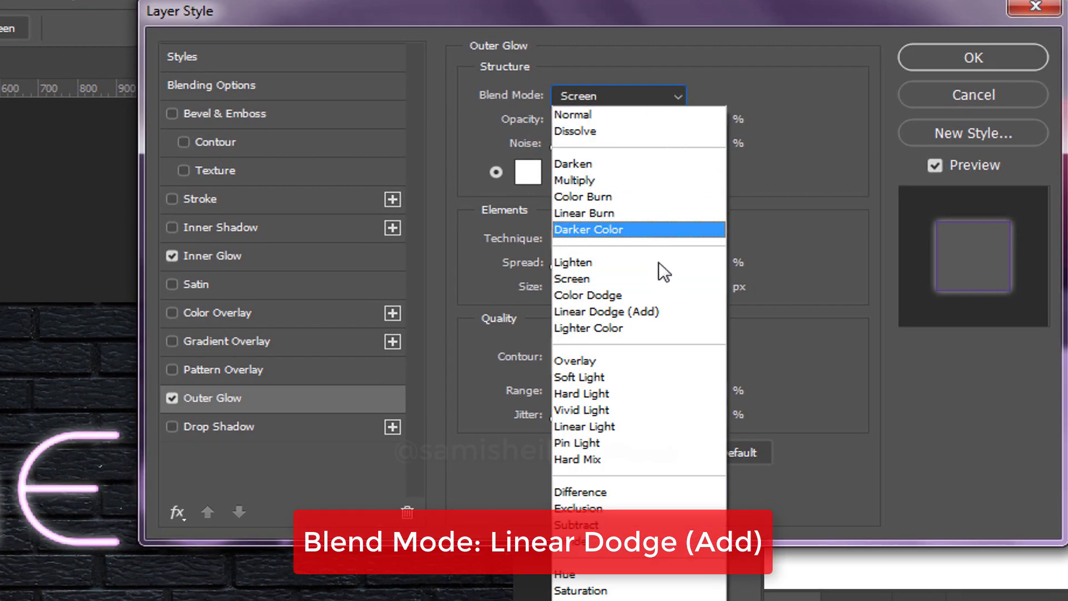
pyautogui.click(675, 309)
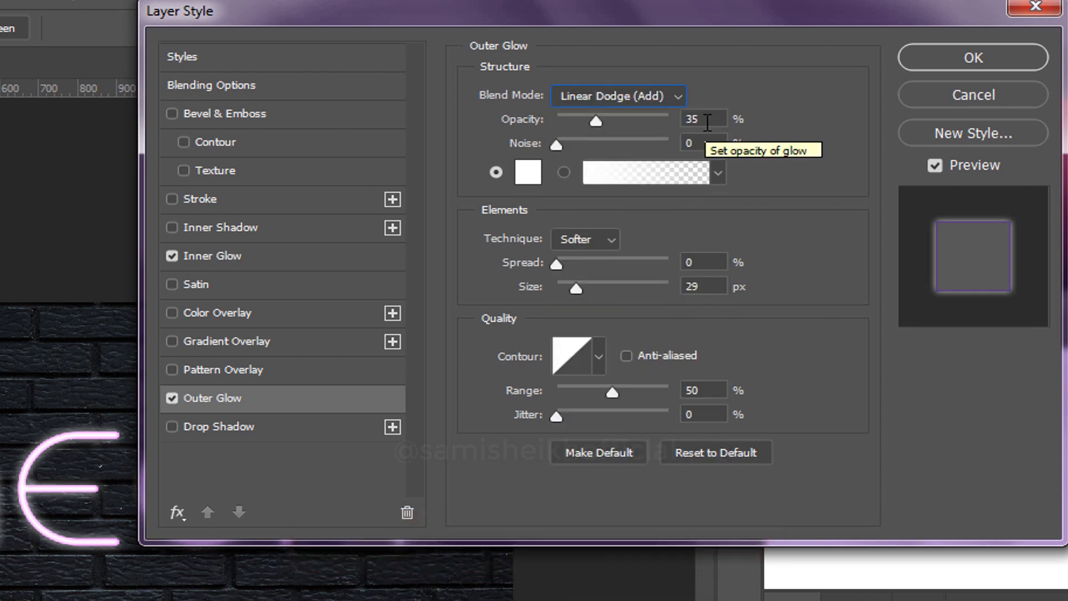
# Set the outer glow's opacity to 80% and its size to 70 px.
pyautogui.click(686, 120)
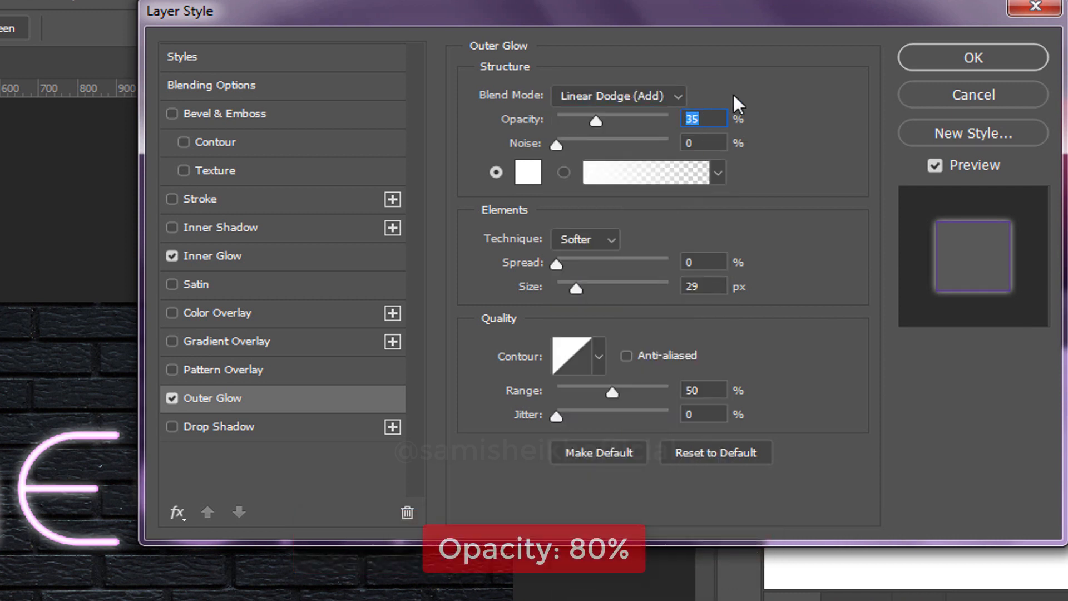
pyautogui.write('80')
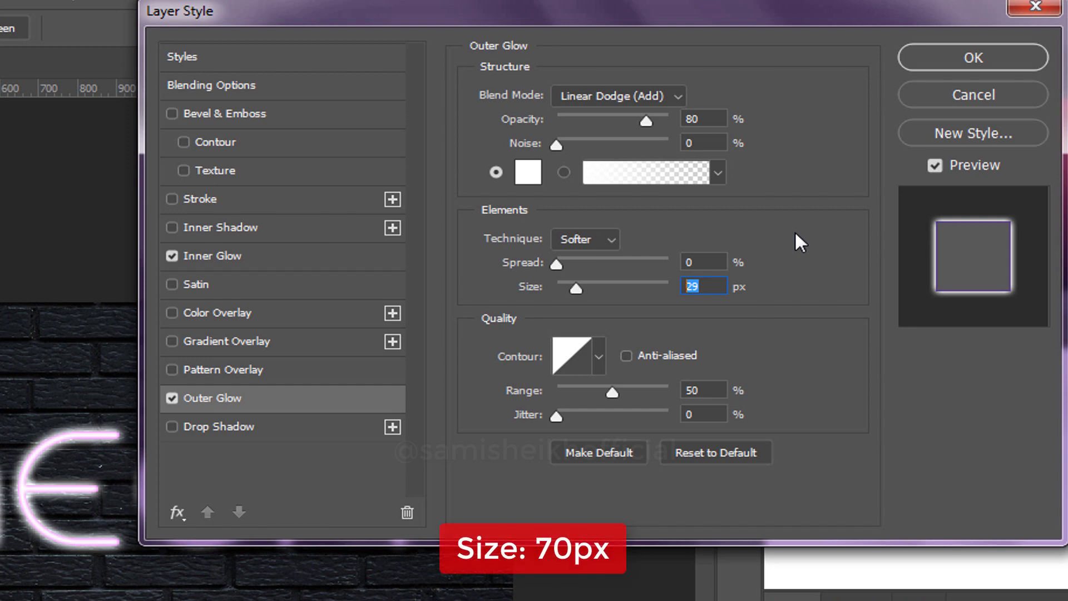
pyautogui.write('70')
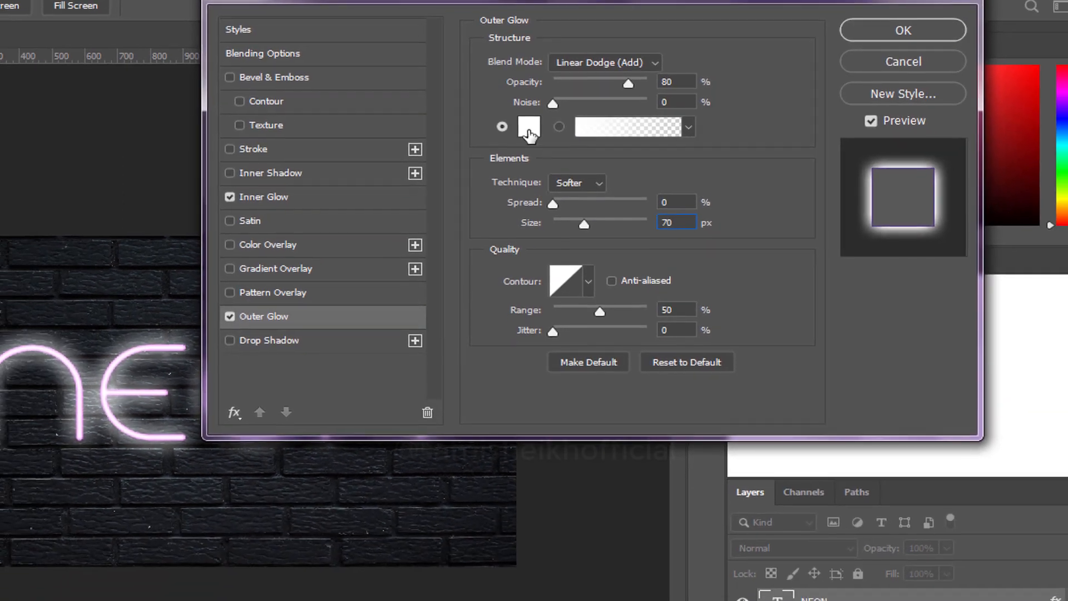
# Change the outer glow color to hex 9600FF.
pyautogui.click(528, 172)
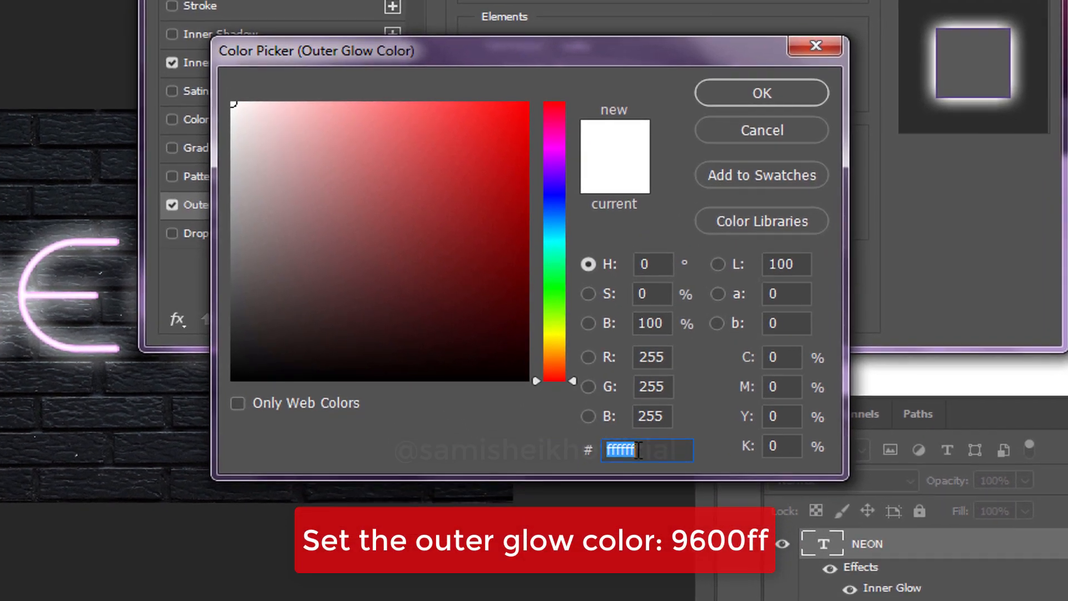
pyautogui.click(630, 524)
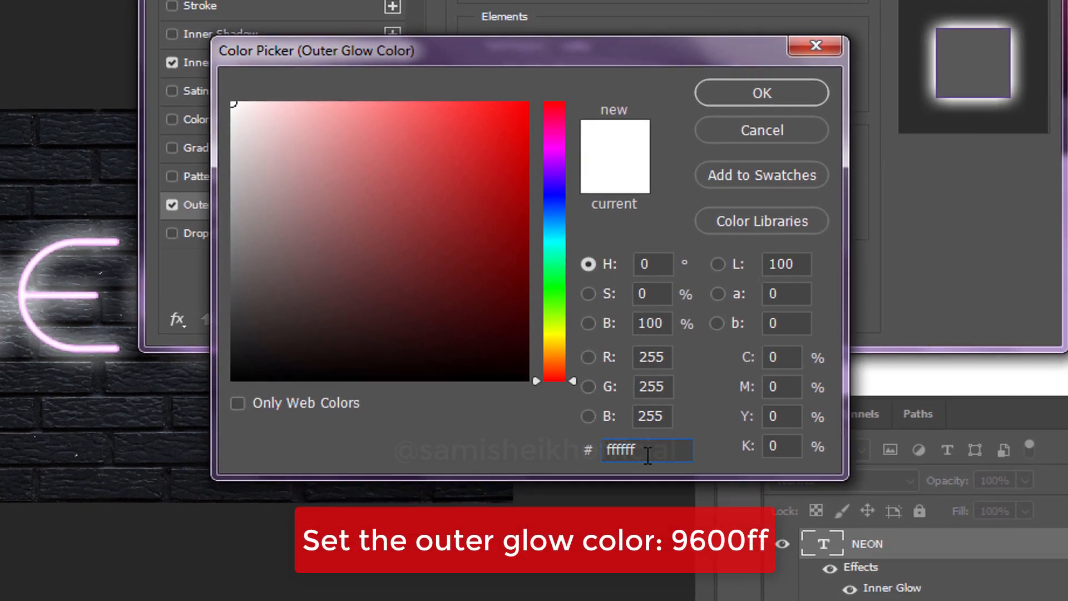
pyautogui.doubleClick(619, 451)
pyautogui.write('9600')
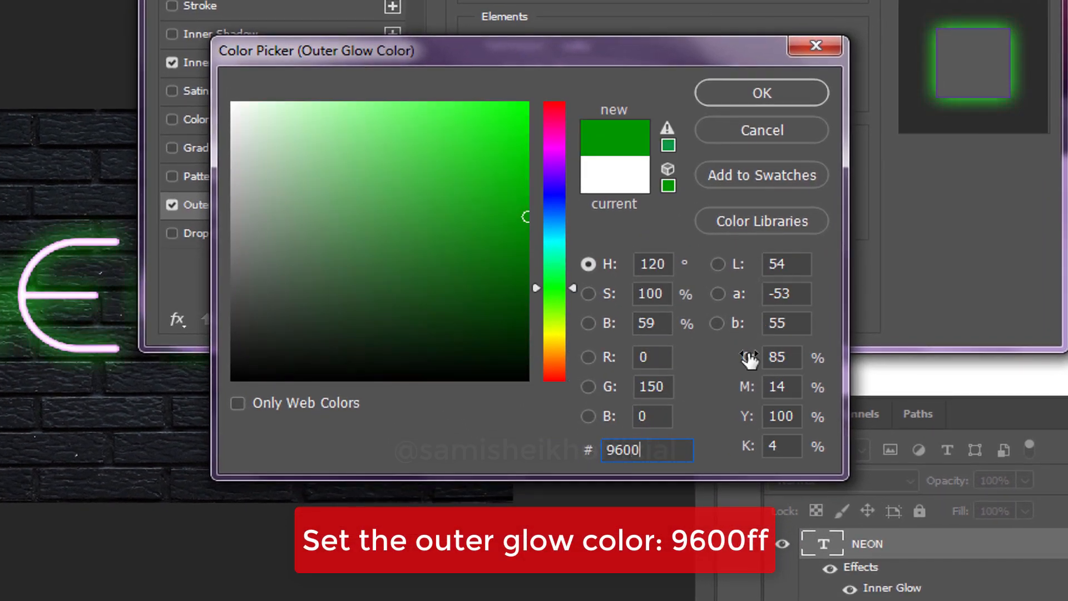
pyautogui.write('FF')
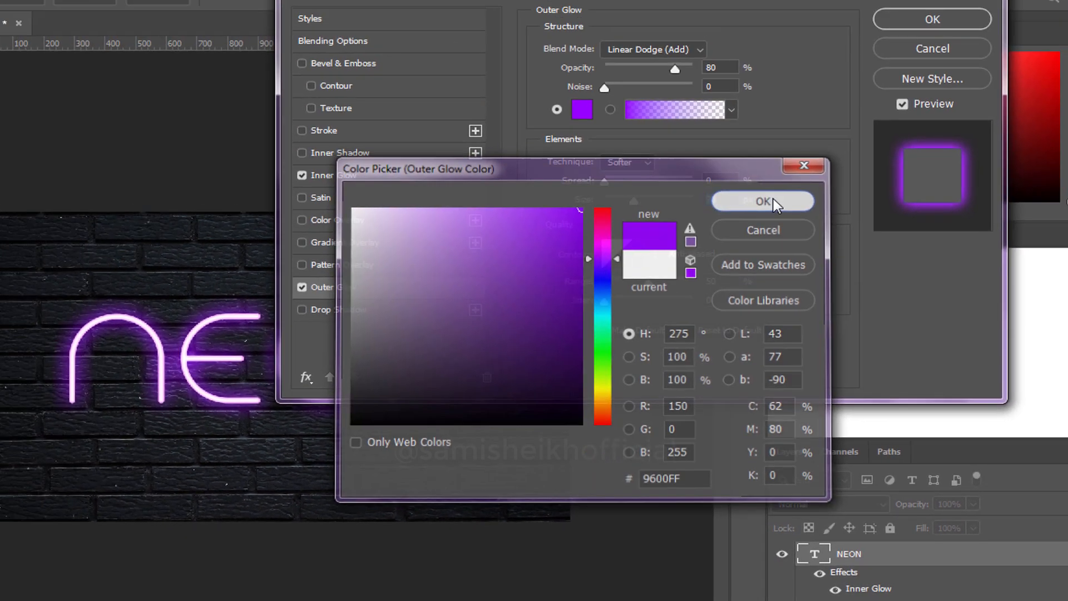
pyautogui.click(771, 99)
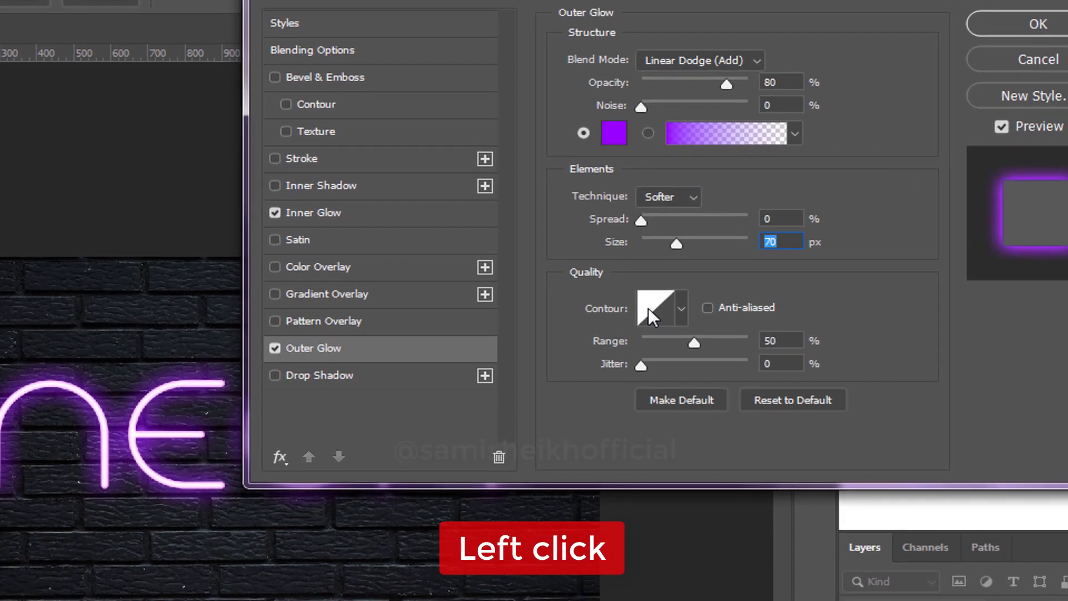
# Add a point at input 48%, output 62% to the outer glow's contour curve, and apply the layer style.
pyautogui.click(623, 277)
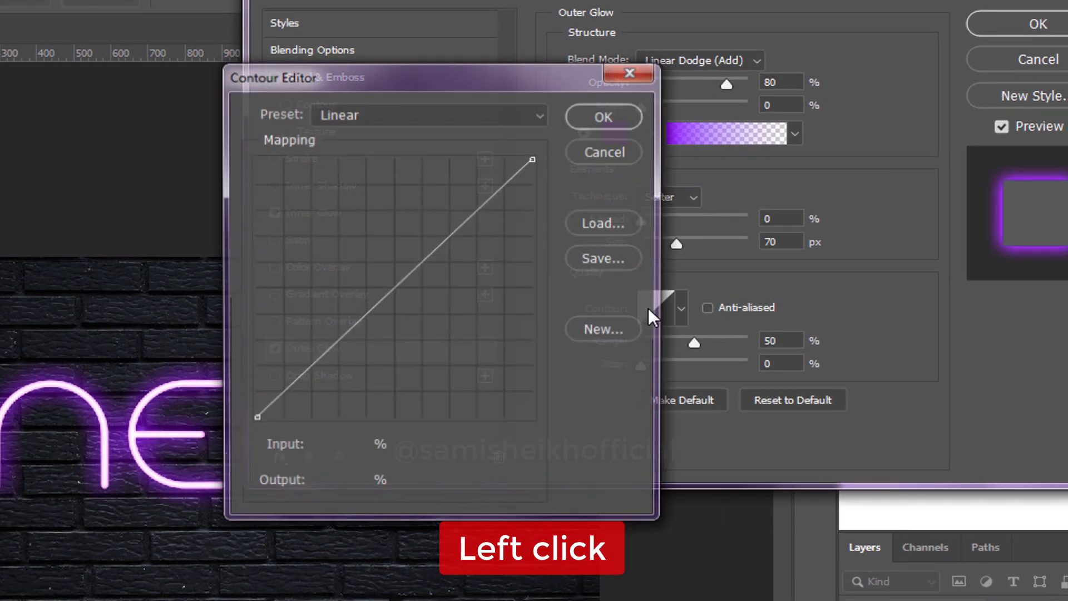
pyautogui.click(396, 287)
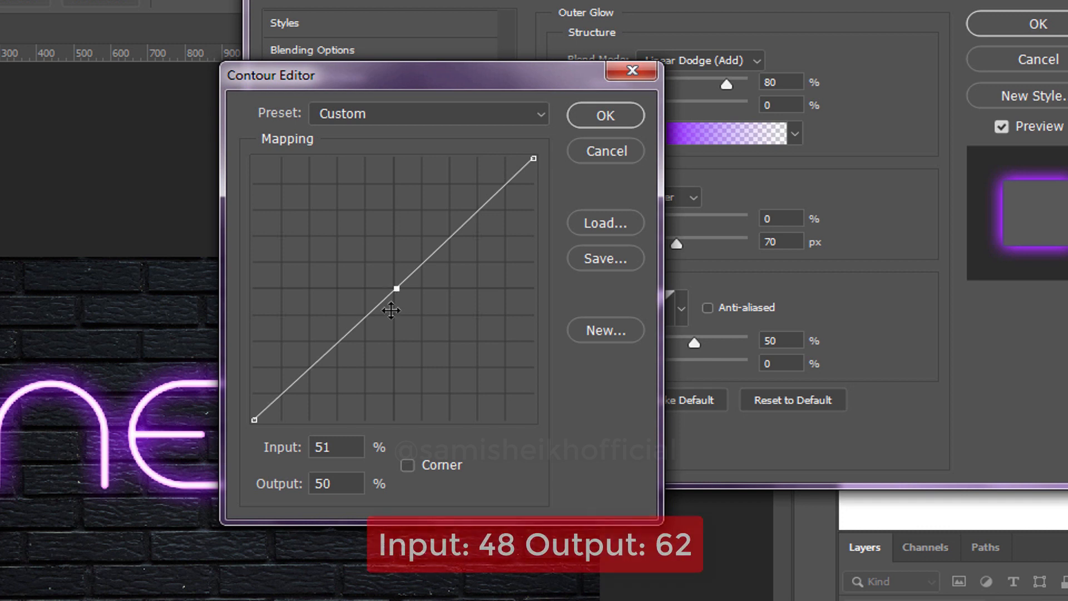
pyautogui.write('48')
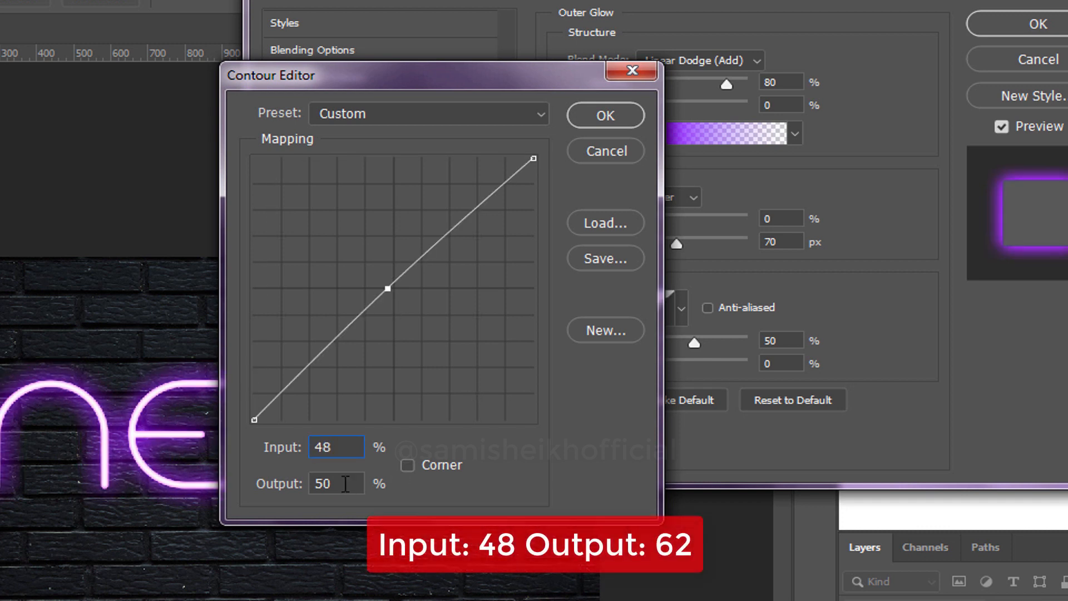
pyautogui.write('62')
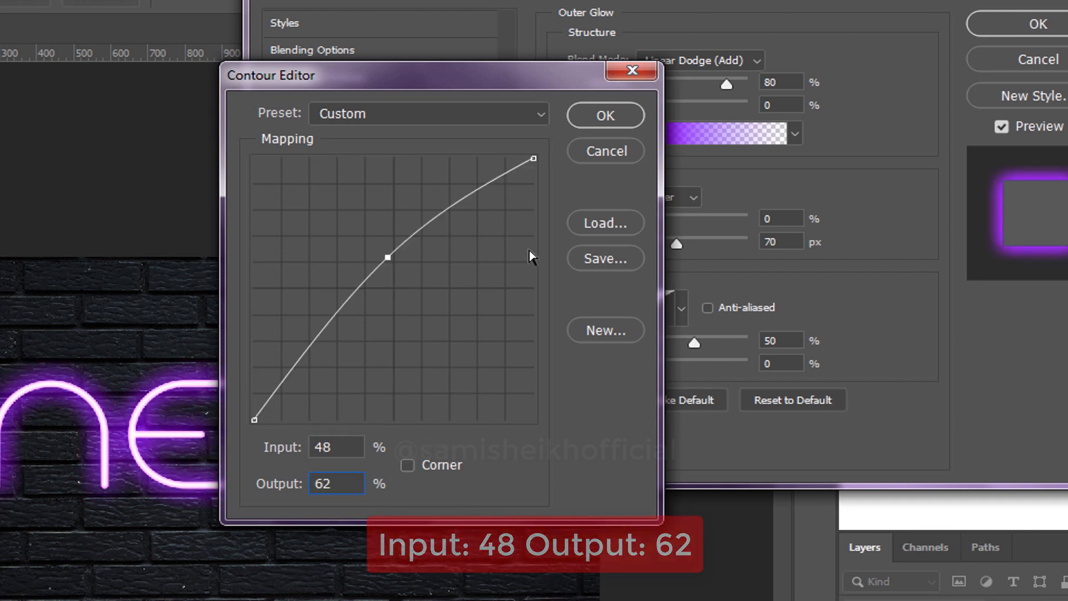
pyautogui.click(590, 112)
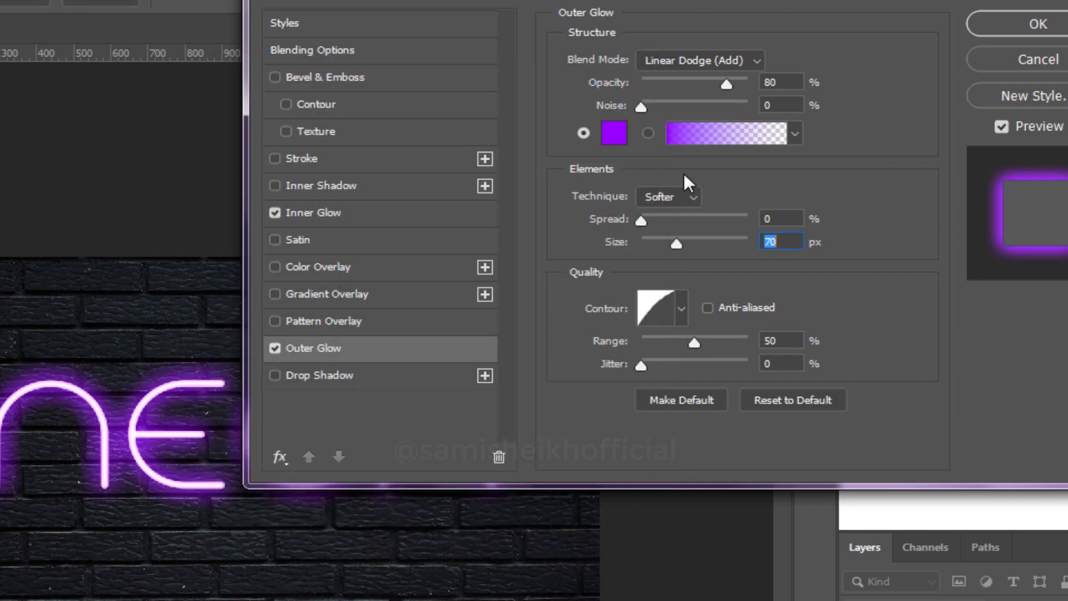
pyautogui.click(1019, 18)
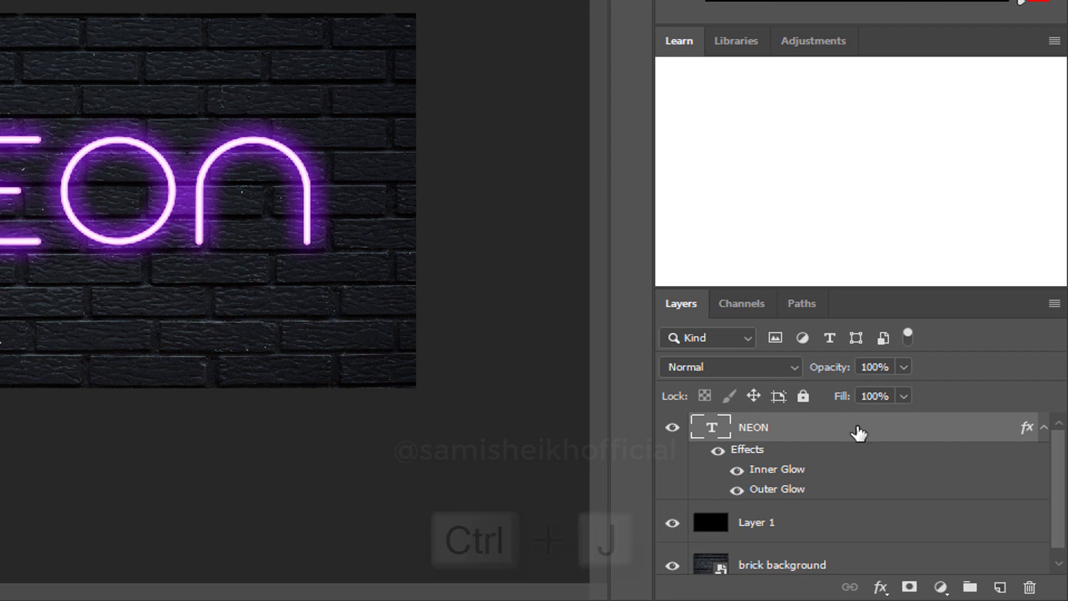
# Duplicate the NEON layer and move the copy beneath the original, collapsing the effects lists of both layers.
pyautogui.hotkey('ctrl', 'j')
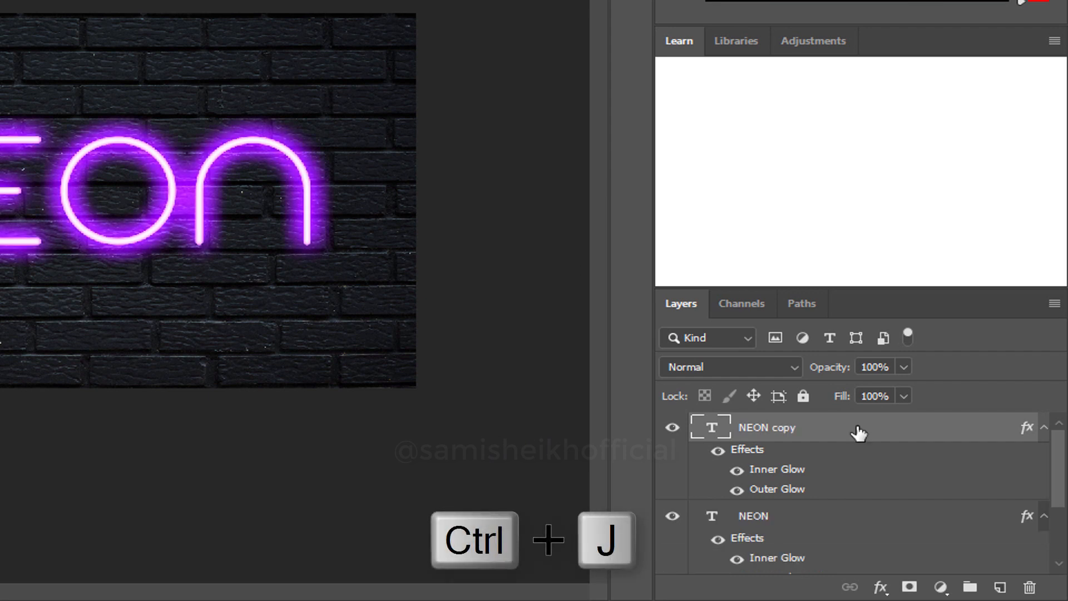
pyautogui.moveTo(861, 289); pyautogui.dragTo(857, 102)
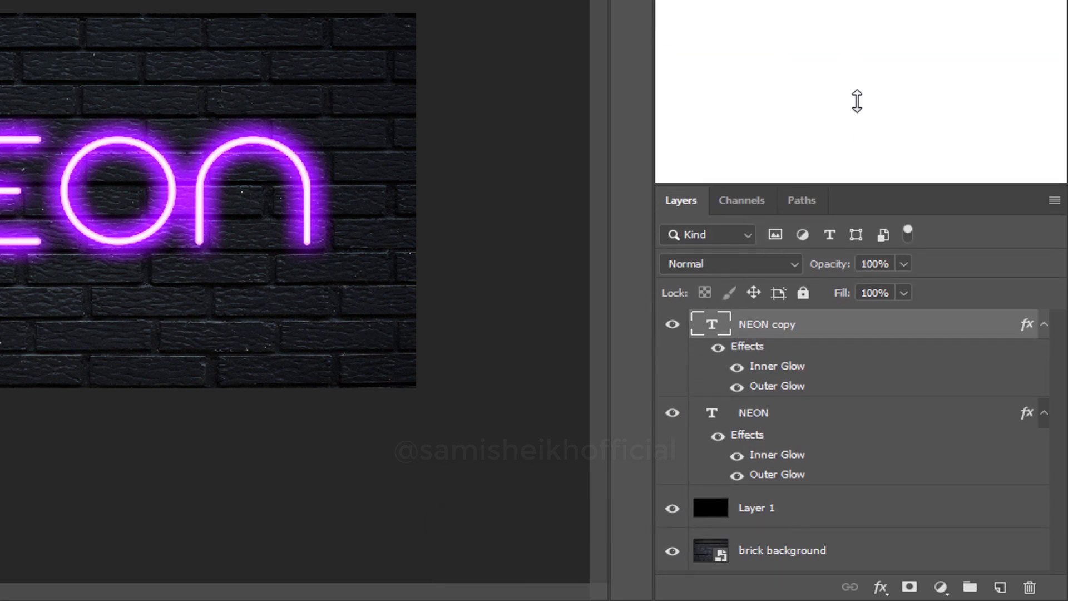
pyautogui.moveTo(837, 332); pyautogui.dragTo(830, 493)
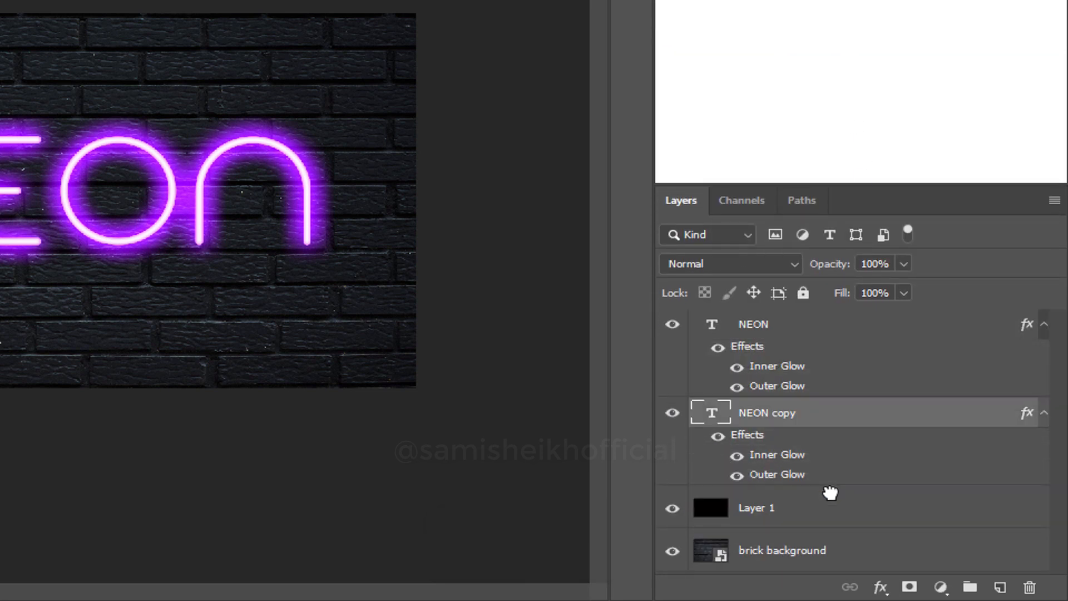
pyautogui.click(1044, 326)
pyautogui.click(1044, 354)
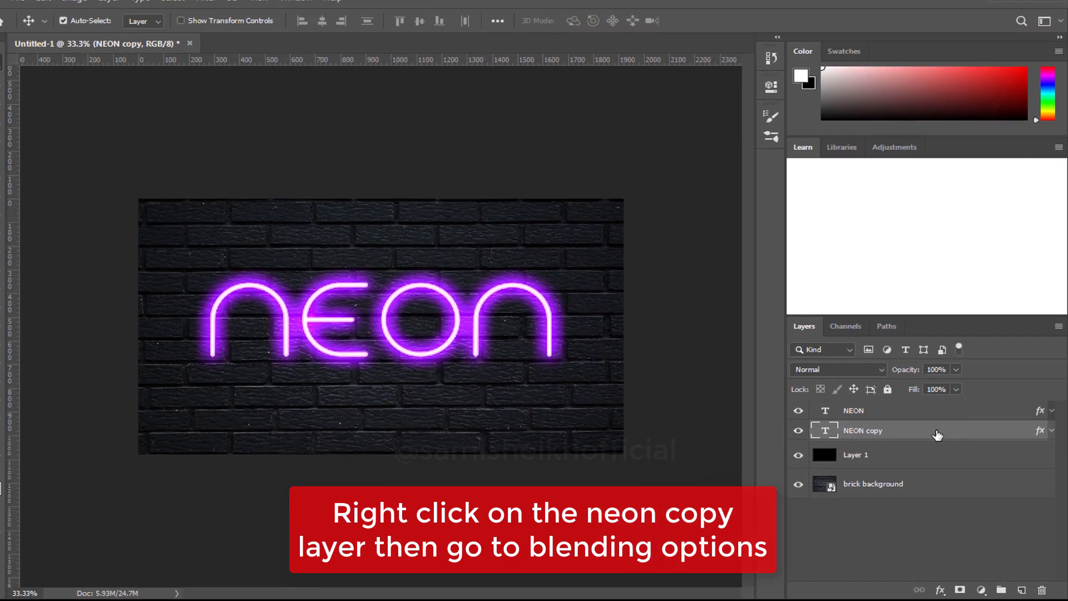
# In the NEON copy layer's blending options, enable a 1 px Stroke and disable Inner Glow.
pyautogui.rightClick(876, 360)
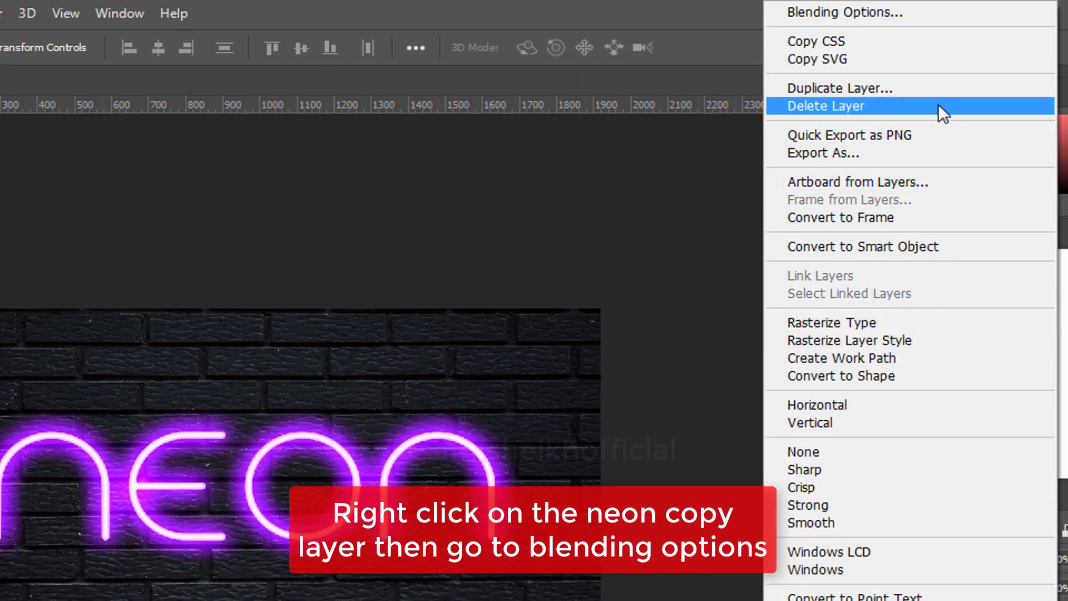
pyautogui.click(932, 13)
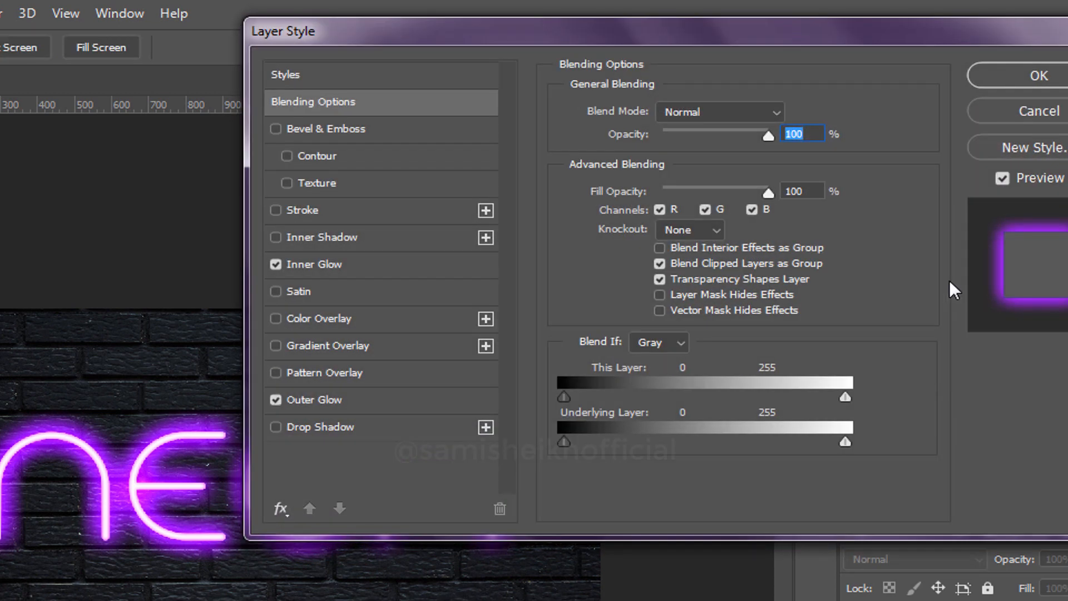
pyautogui.click(345, 217)
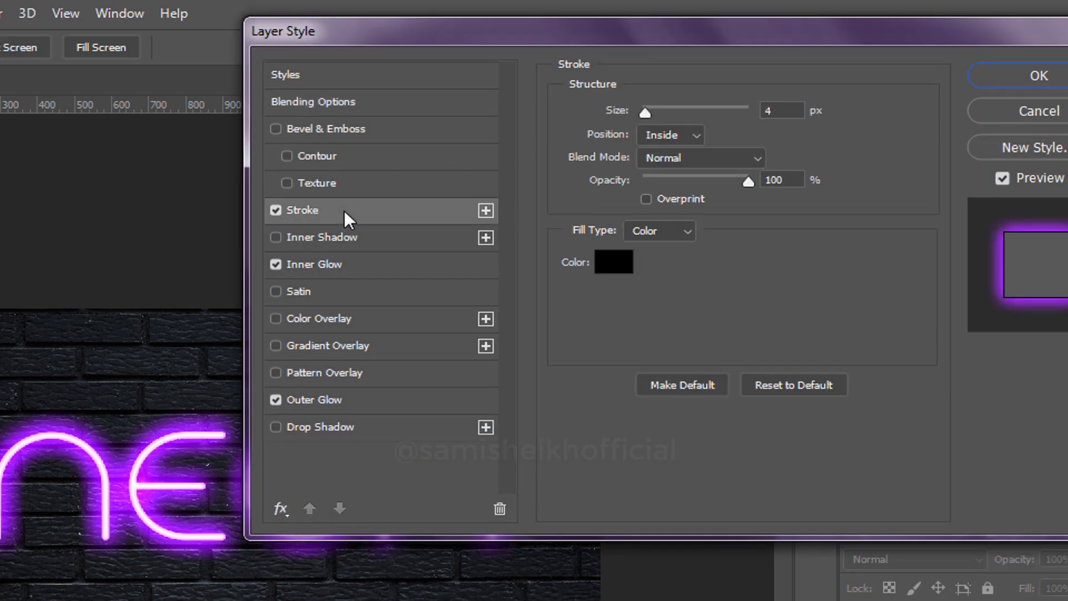
pyautogui.moveTo(646, 114); pyautogui.dragTo(643, 114)
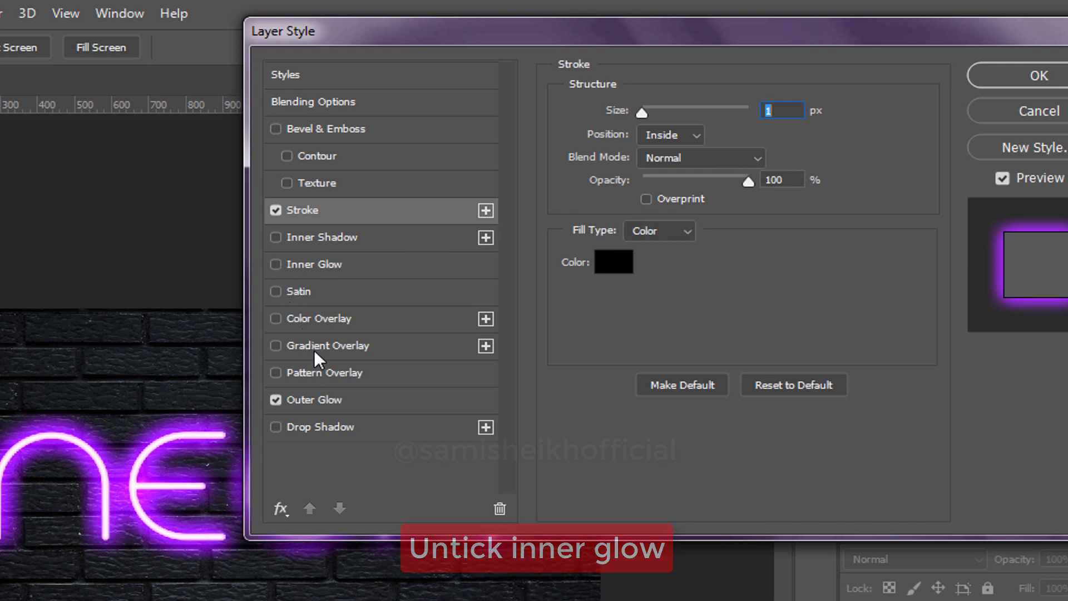
# Set the NEON copy's outer glow size to 250 px and add a contour point at input 11%, output 28%.
pyautogui.click(336, 400)
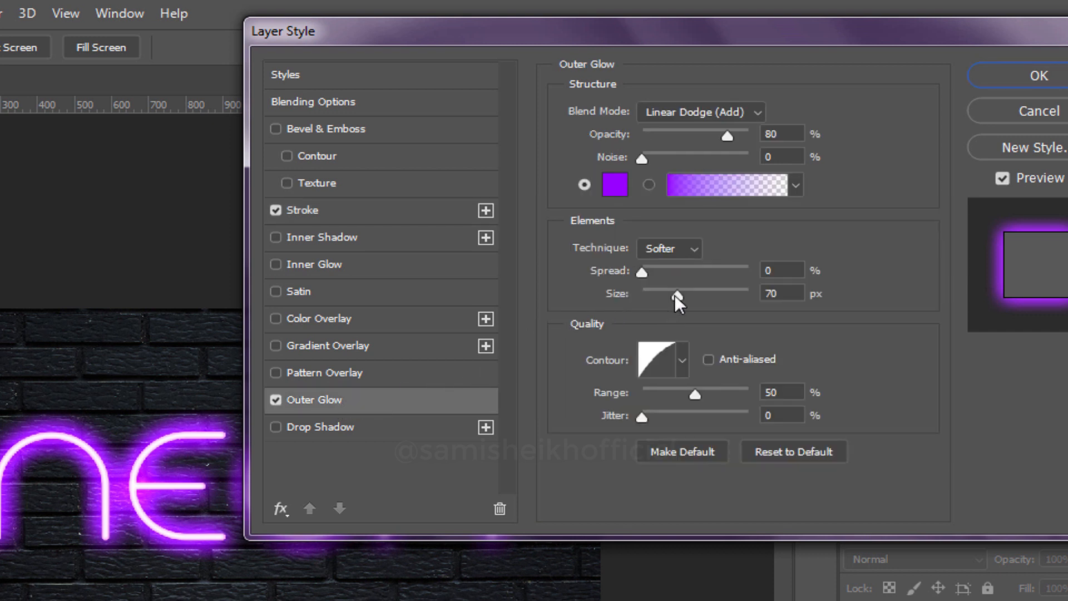
pyautogui.moveTo(675, 295); pyautogui.dragTo(758, 293)
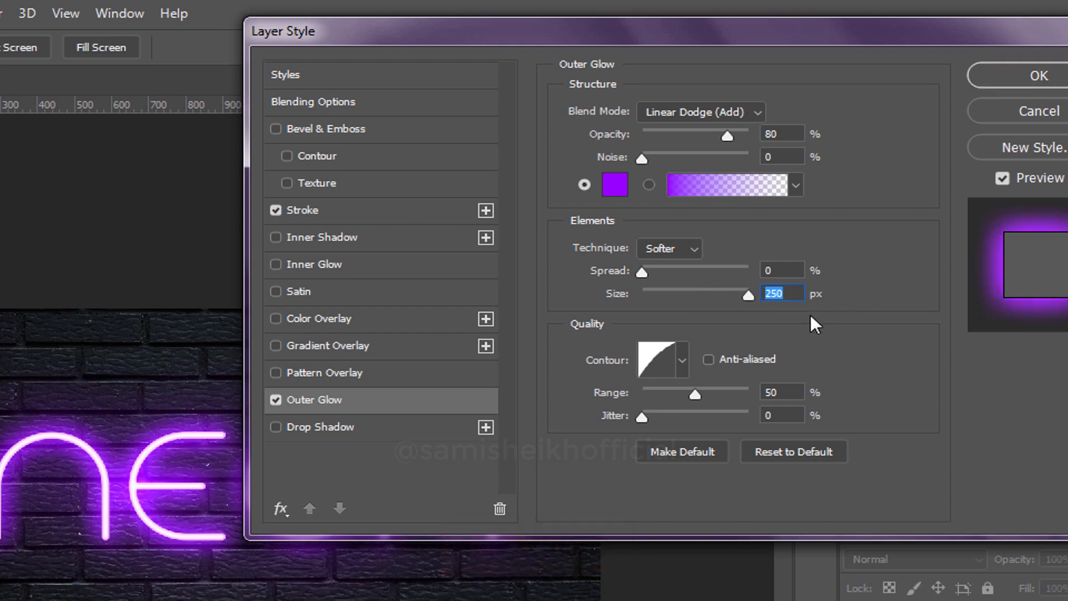
pyautogui.click(653, 361)
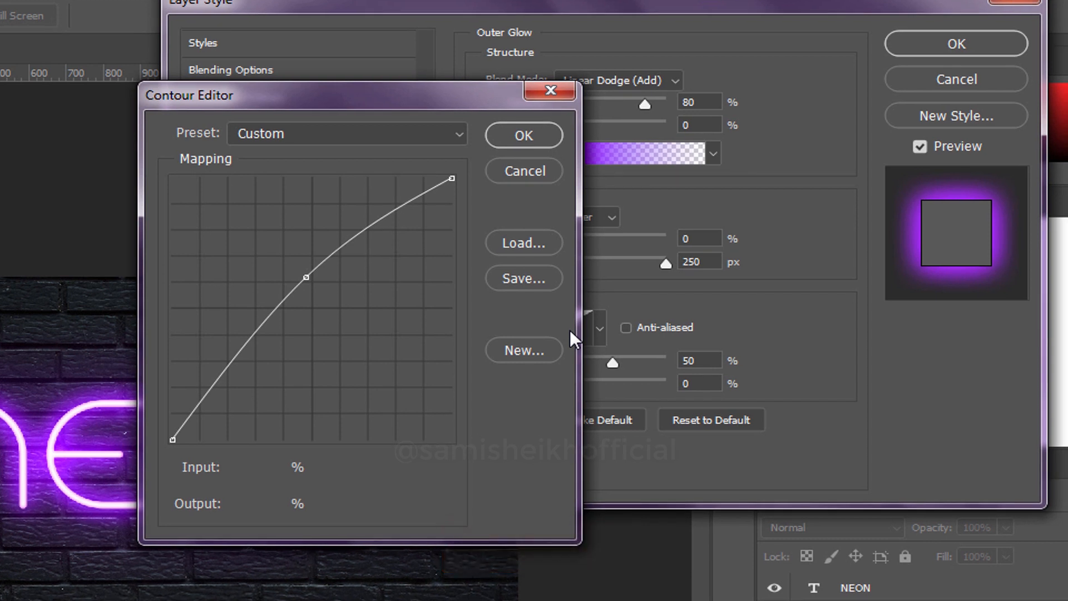
pyautogui.click(228, 362)
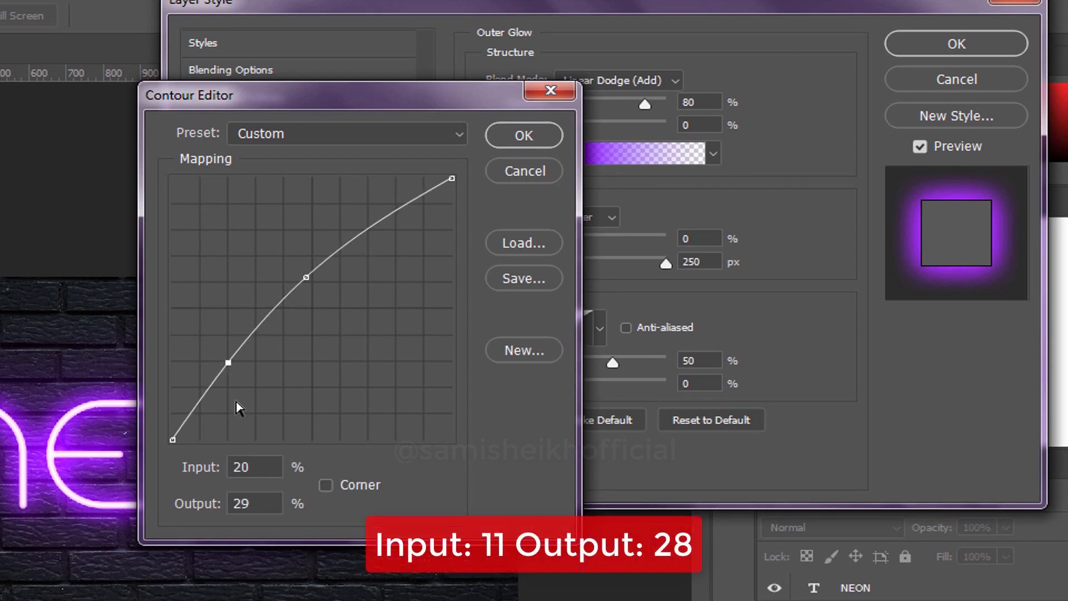
pyautogui.doubleClick(260, 466)
pyautogui.write('11')
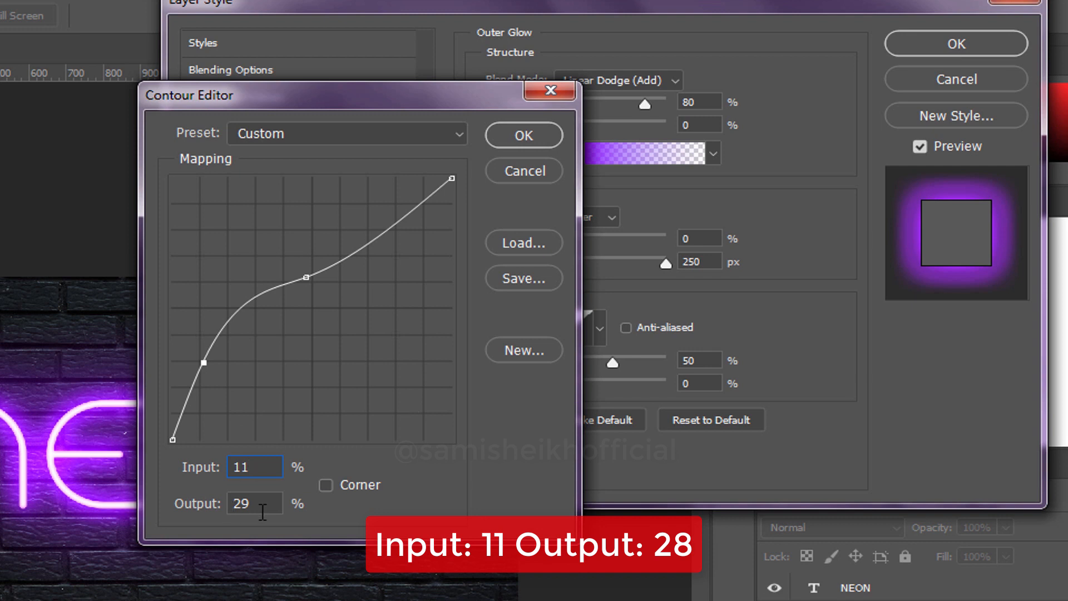
pyautogui.write('28')
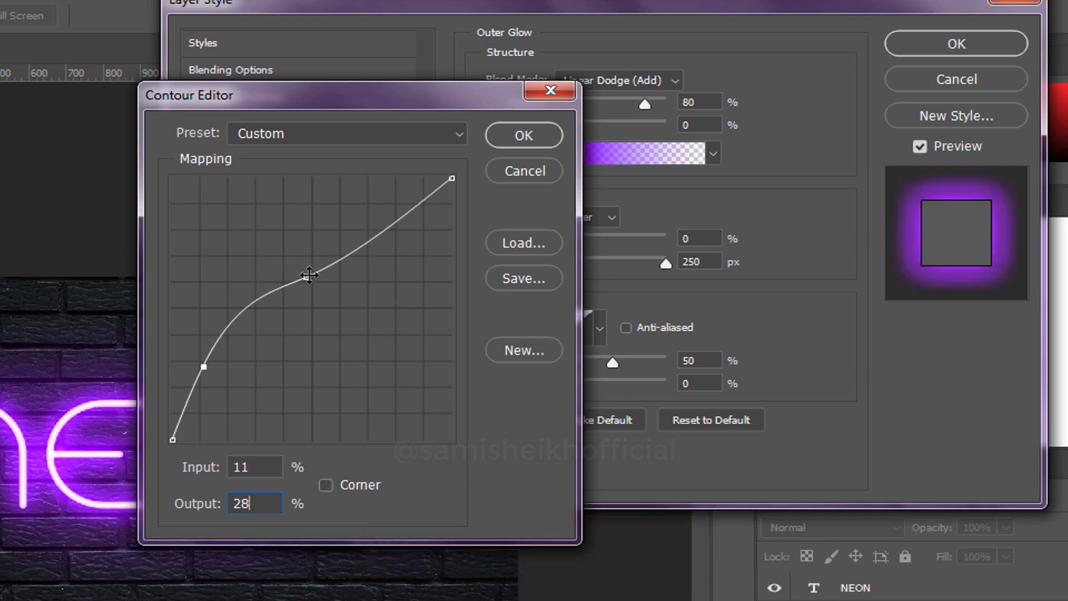
# Place outer glow contour points at input 34%, output 65% and input 76%, output 94%, and apply the layer style.
pyautogui.hotkey('shift', 'Tab')
pyautogui.write('34')
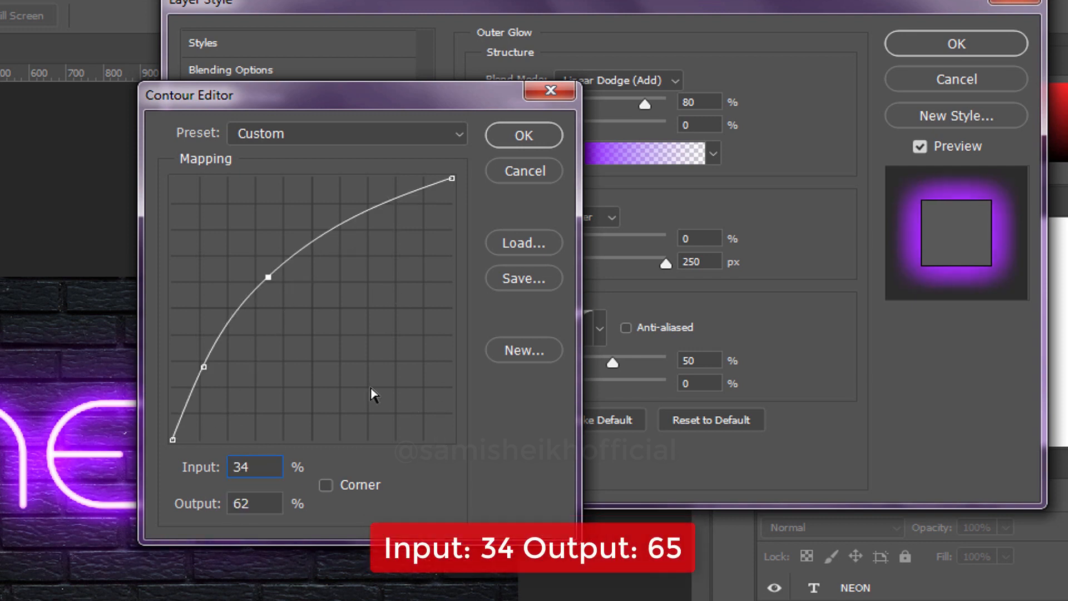
pyautogui.write('65')
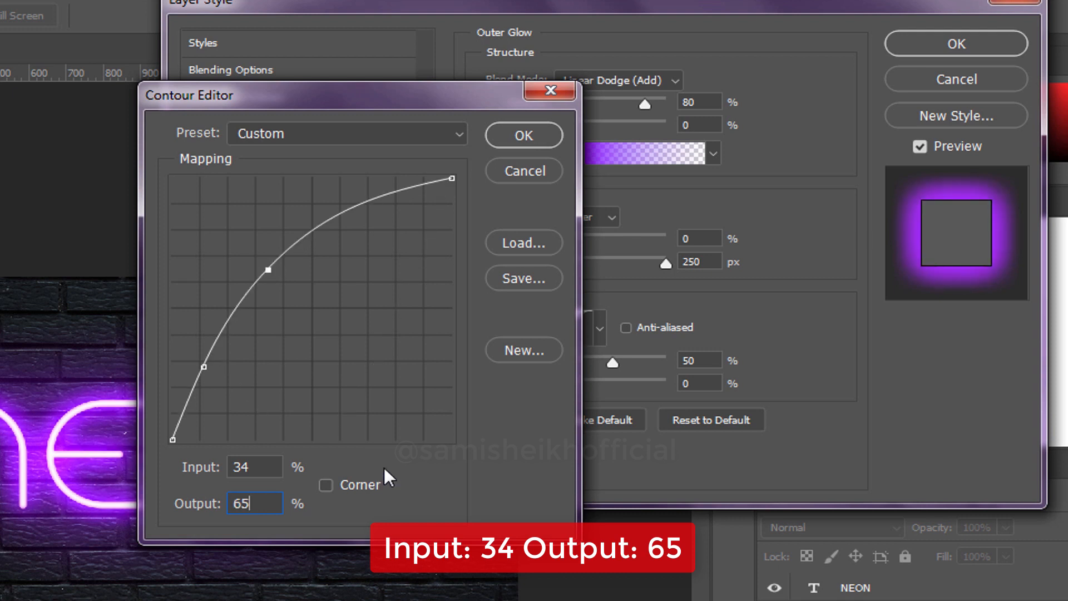
pyautogui.click(369, 203)
pyautogui.hotkey('shift', 'Tab')
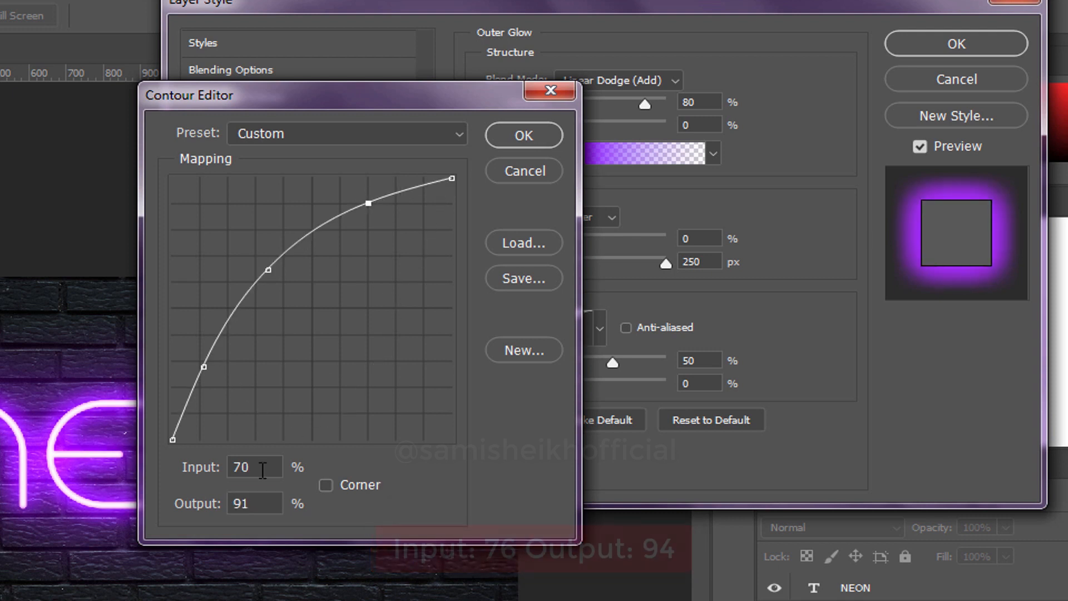
pyautogui.write('76')
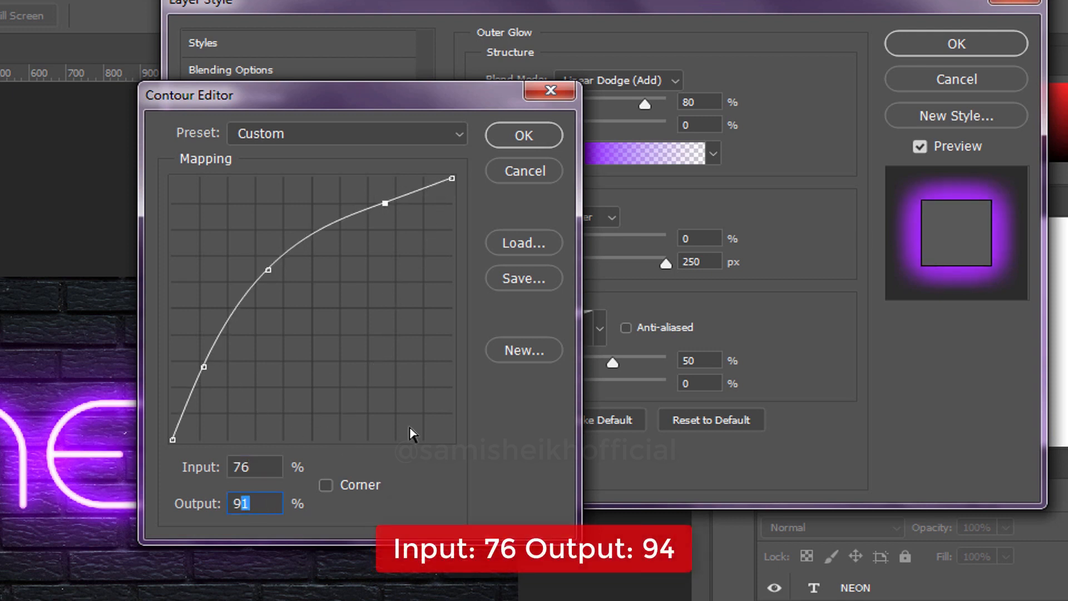
pyautogui.write('94')
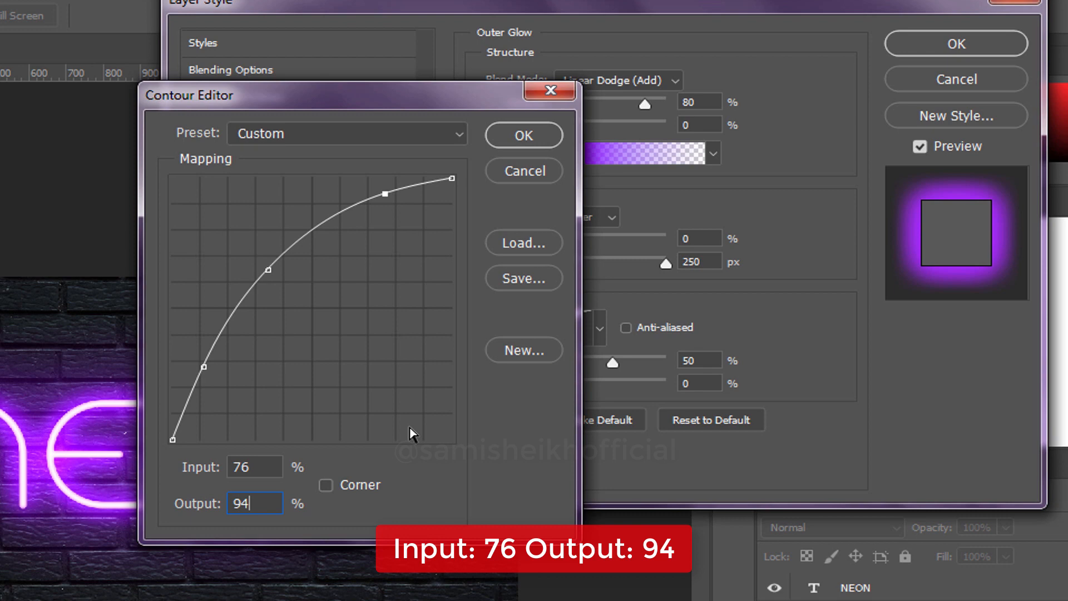
pyautogui.click(514, 135)
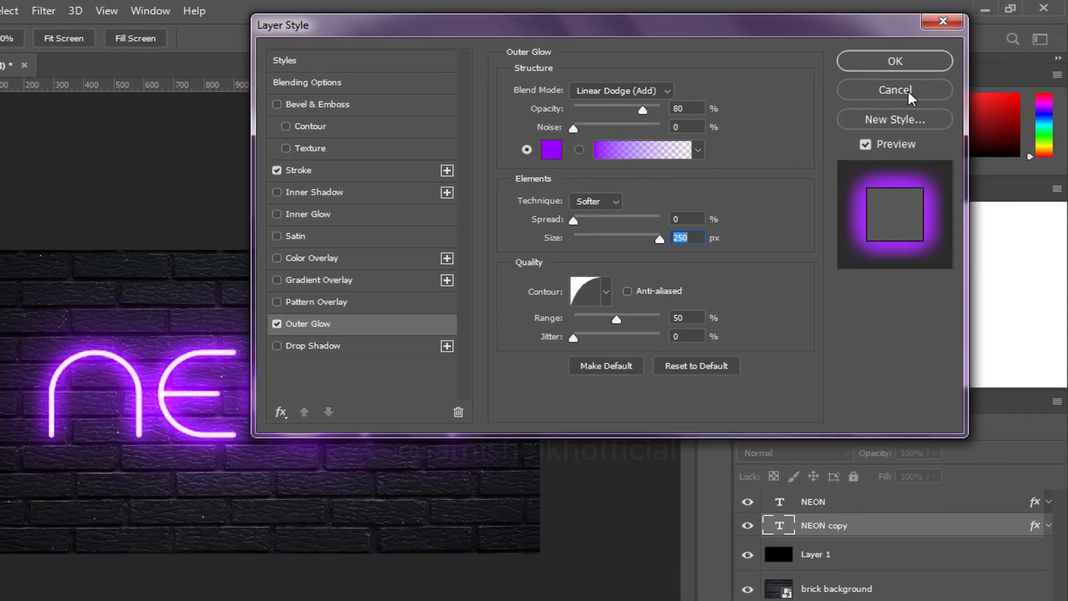
pyautogui.click(904, 55)
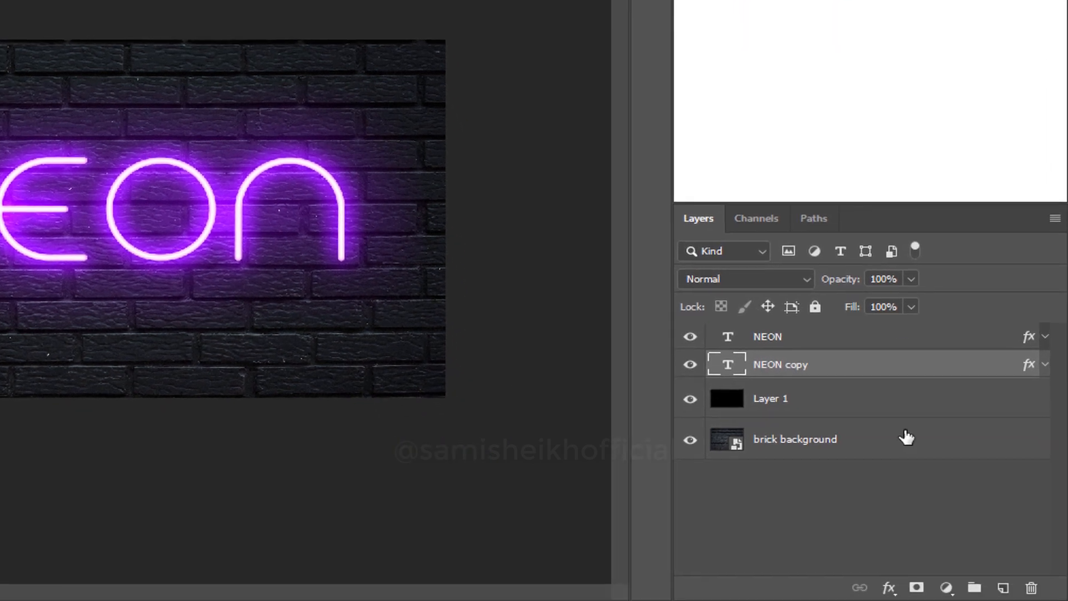
# Create a new layer directly beneath the NEON copy layer and set up a soft round brush with 0% hardness.
pyautogui.click(1003, 587)
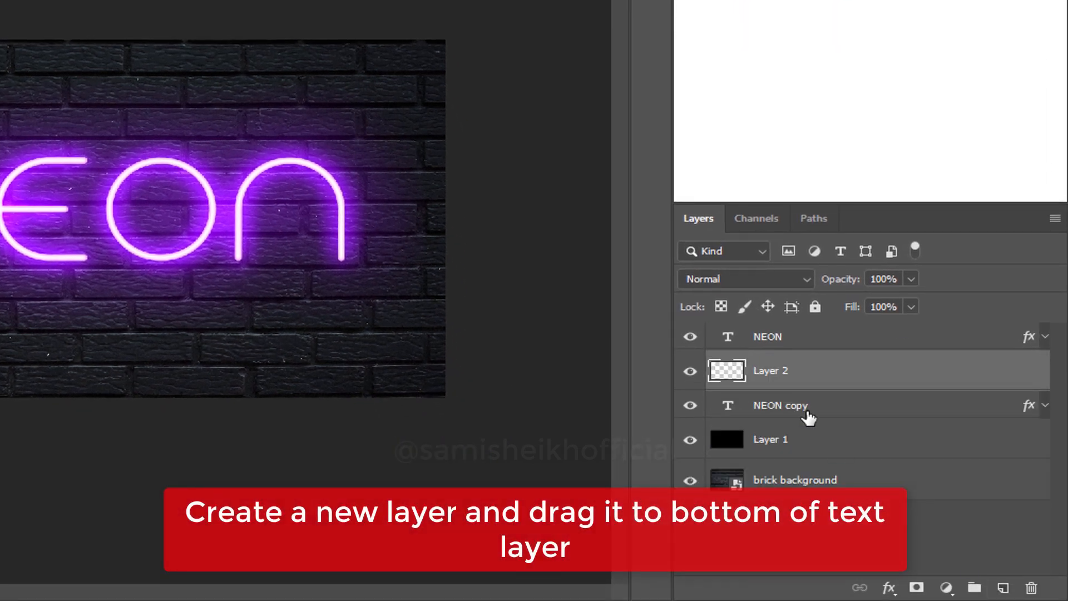
pyautogui.moveTo(825, 377); pyautogui.dragTo(825, 417)
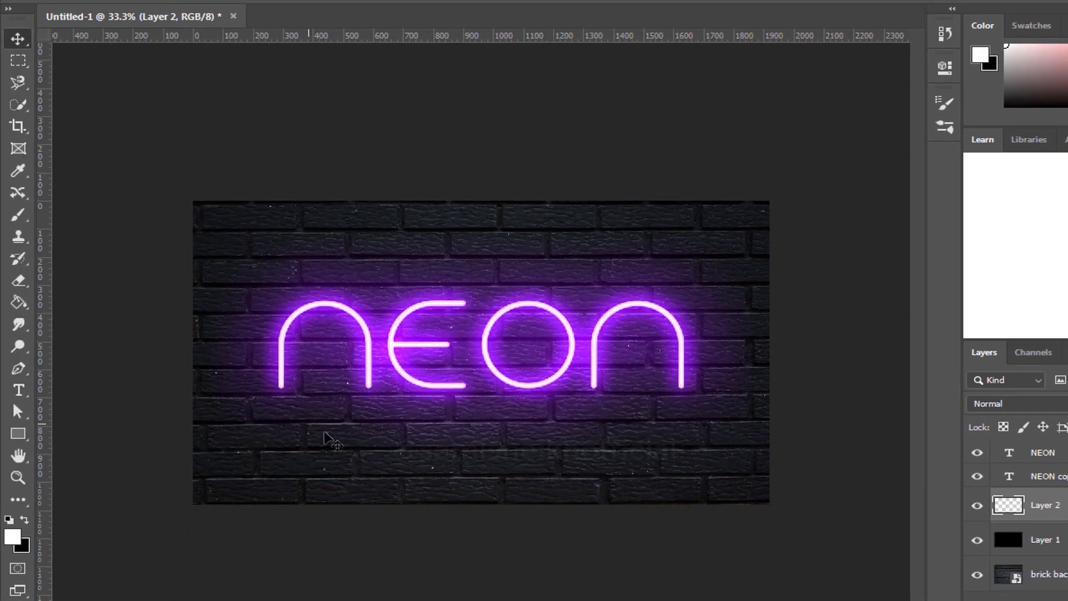
pyautogui.click(15, 220)
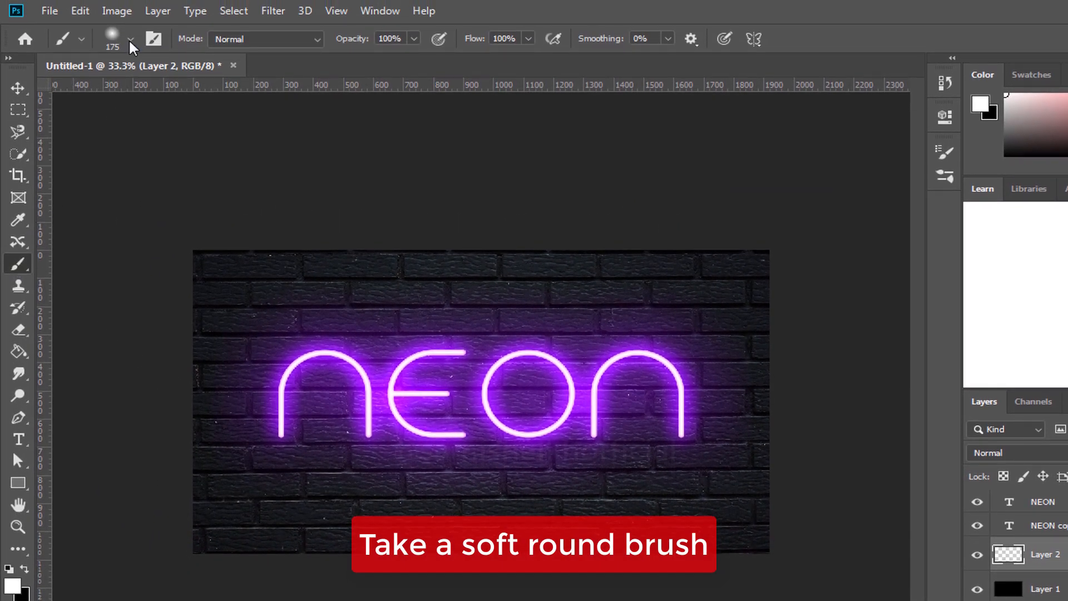
pyautogui.click(131, 39)
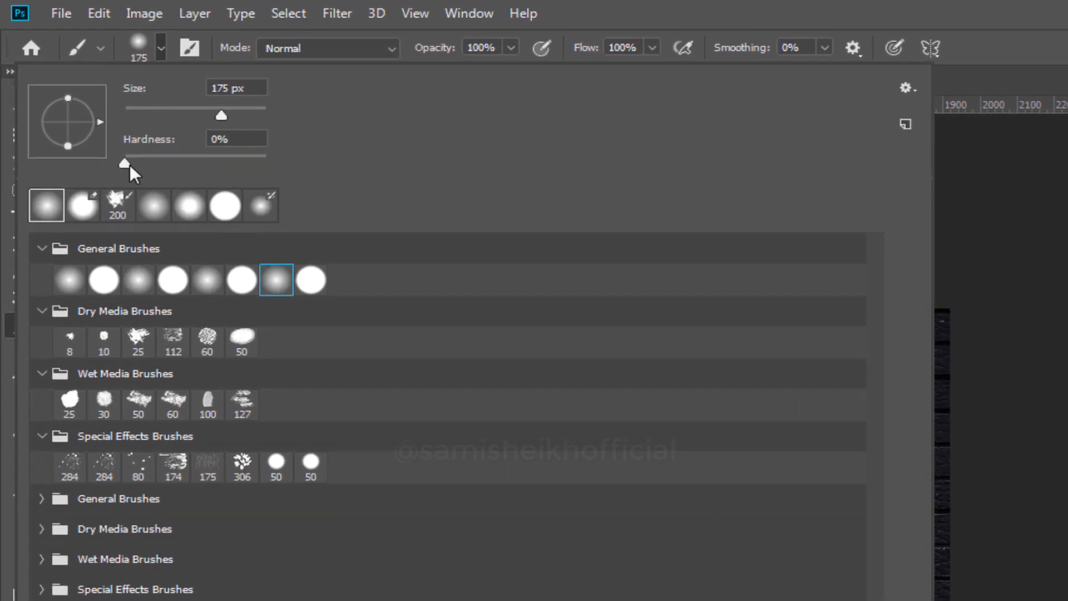
pyautogui.click(128, 165)
pyautogui.click(593, 2)
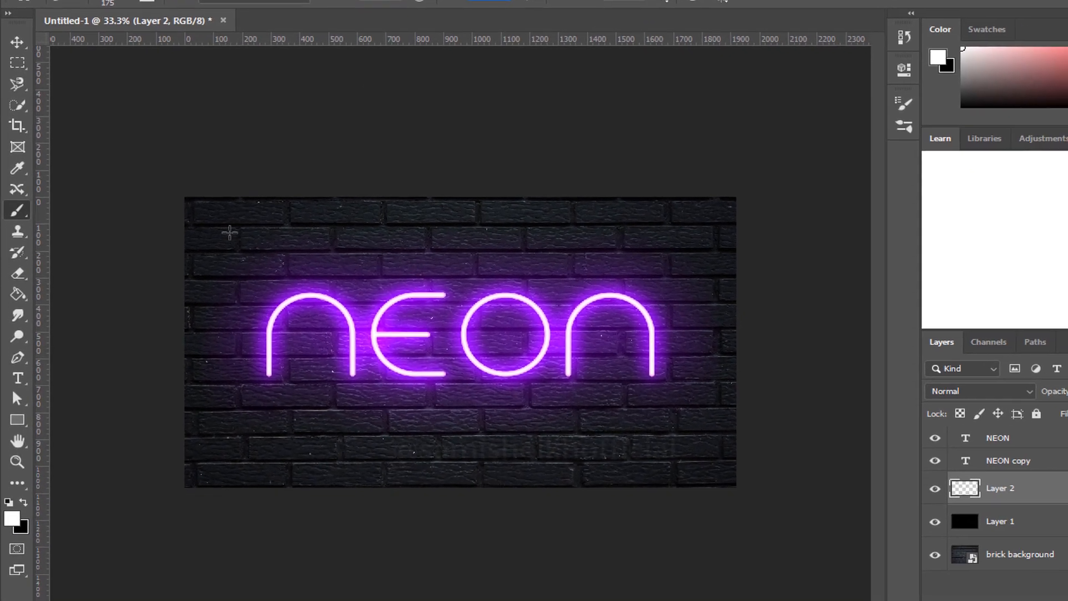
# Set the foreground color to 7200ff.
pyautogui.click(15, 522)
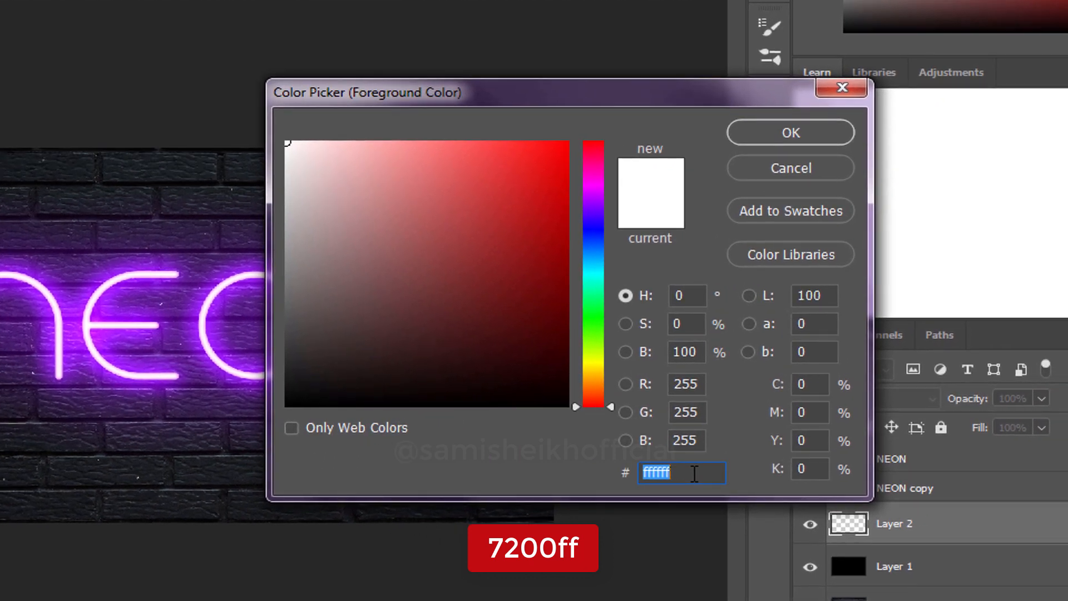
pyautogui.write('7200')
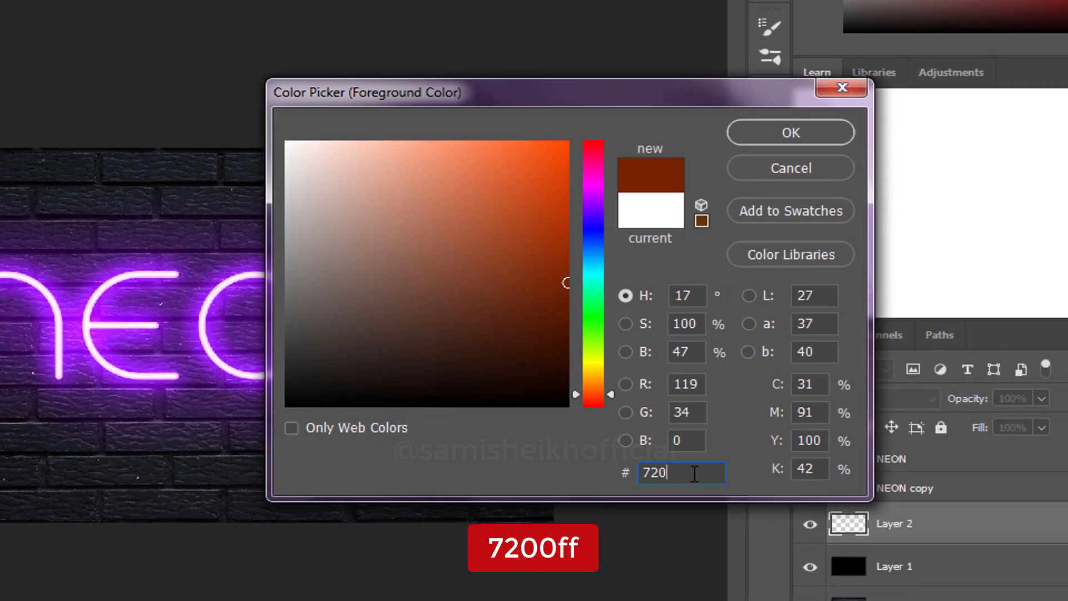
pyautogui.write('ff')
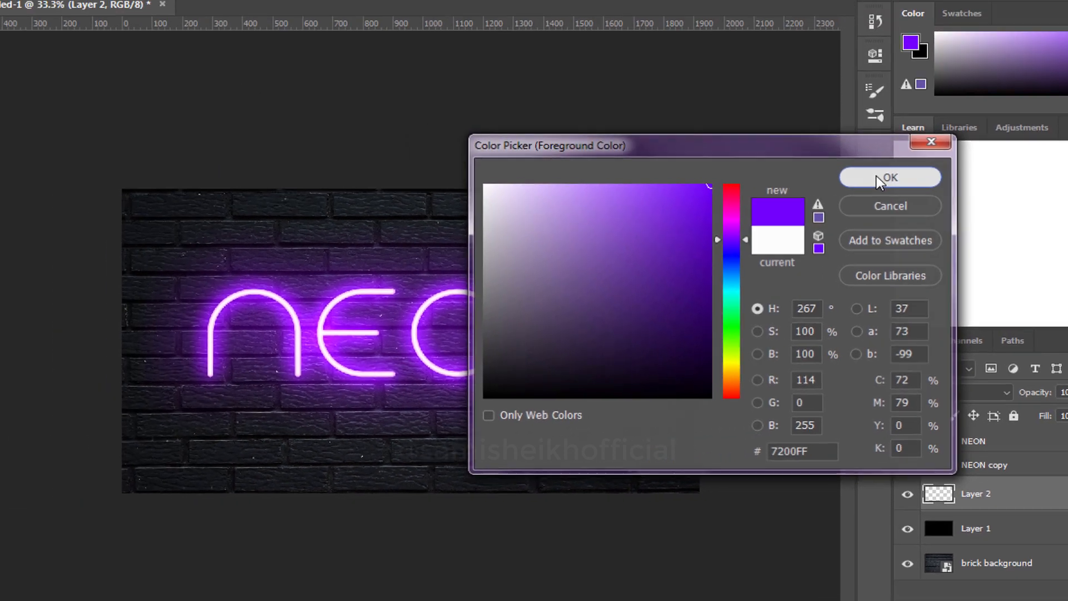
pyautogui.click(784, 138)
# Paint along the strokes of all the NEON letters on Layer 2 and set the layer's blending mode to Soft Light.
pyautogui.moveTo(267, 375)
pyautogui.mouseDown()
pyautogui.moveTo(282, 314)
pyautogui.moveTo(360, 339)
pyautogui.moveTo(460, 320)
pyautogui.moveTo(543, 360)
pyautogui.moveTo(468, 341)
pyautogui.moveTo(634, 311)
pyautogui.moveTo(570, 373)
pyautogui.mouseUp()
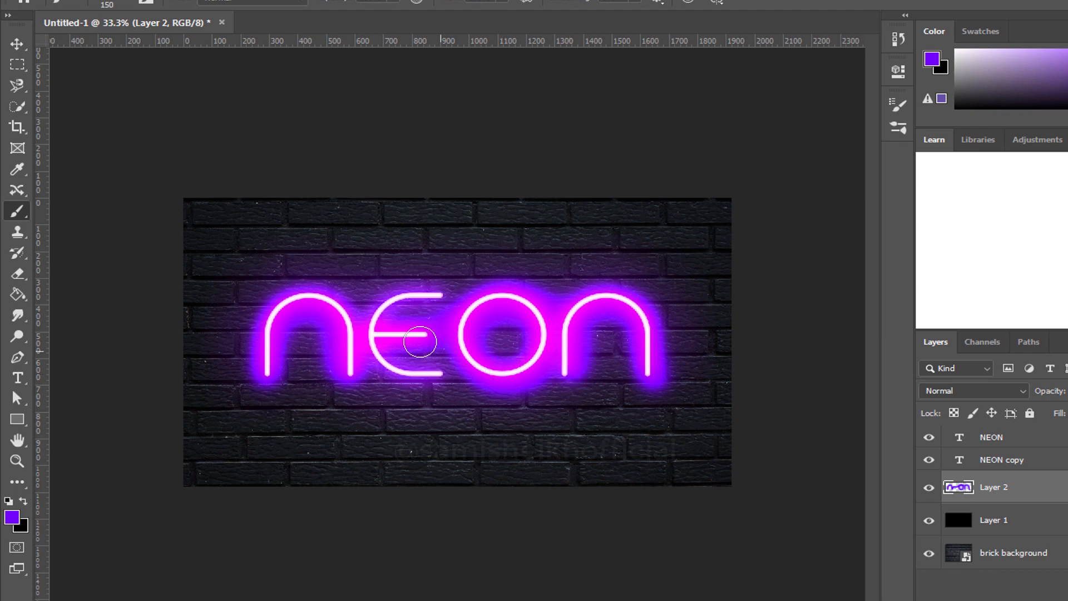
pyautogui.moveTo(420, 342)
pyautogui.mouseDown()
pyautogui.moveTo(382, 366)
pyautogui.moveTo(442, 374)
pyautogui.mouseUp()
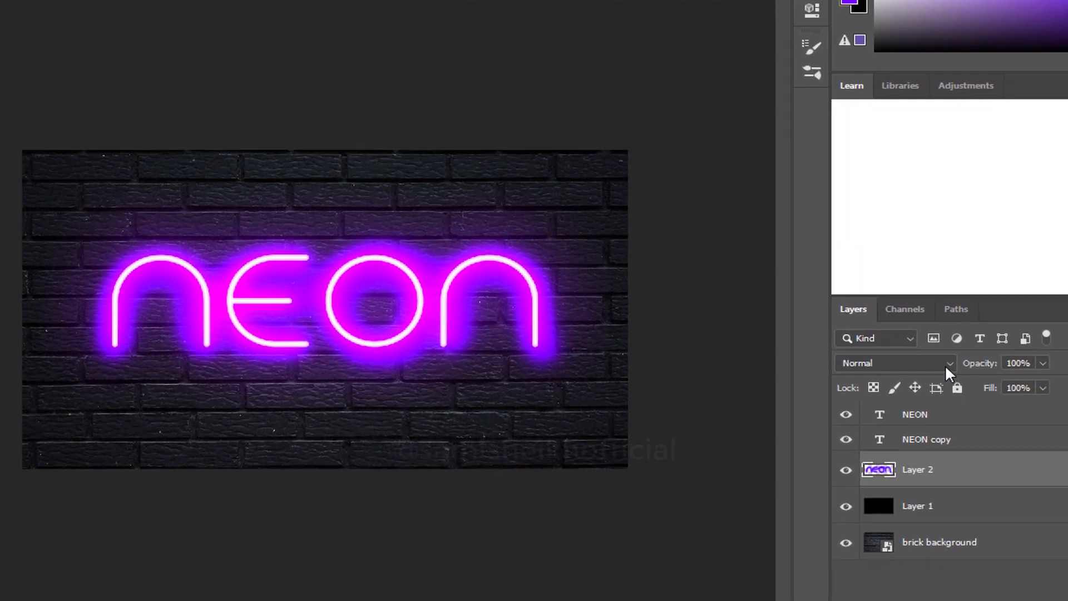
pyautogui.click(945, 363)
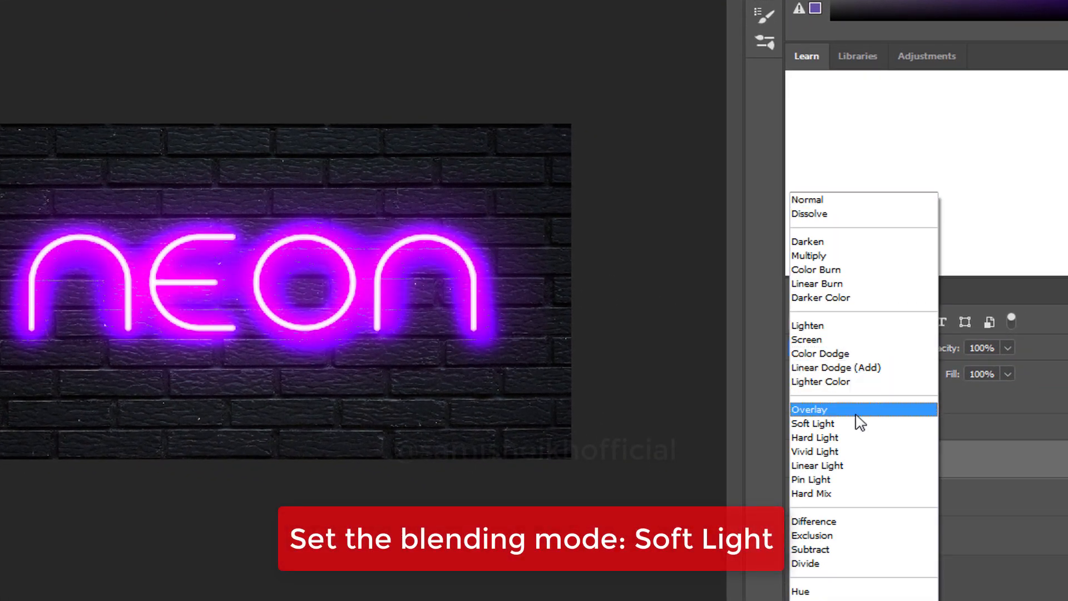
pyautogui.click(856, 424)
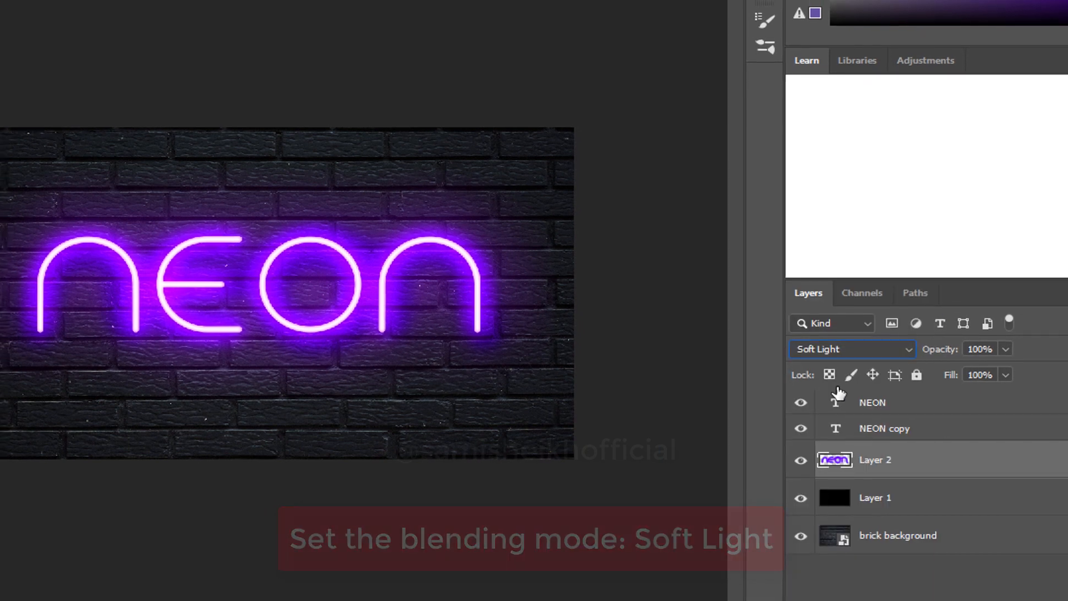